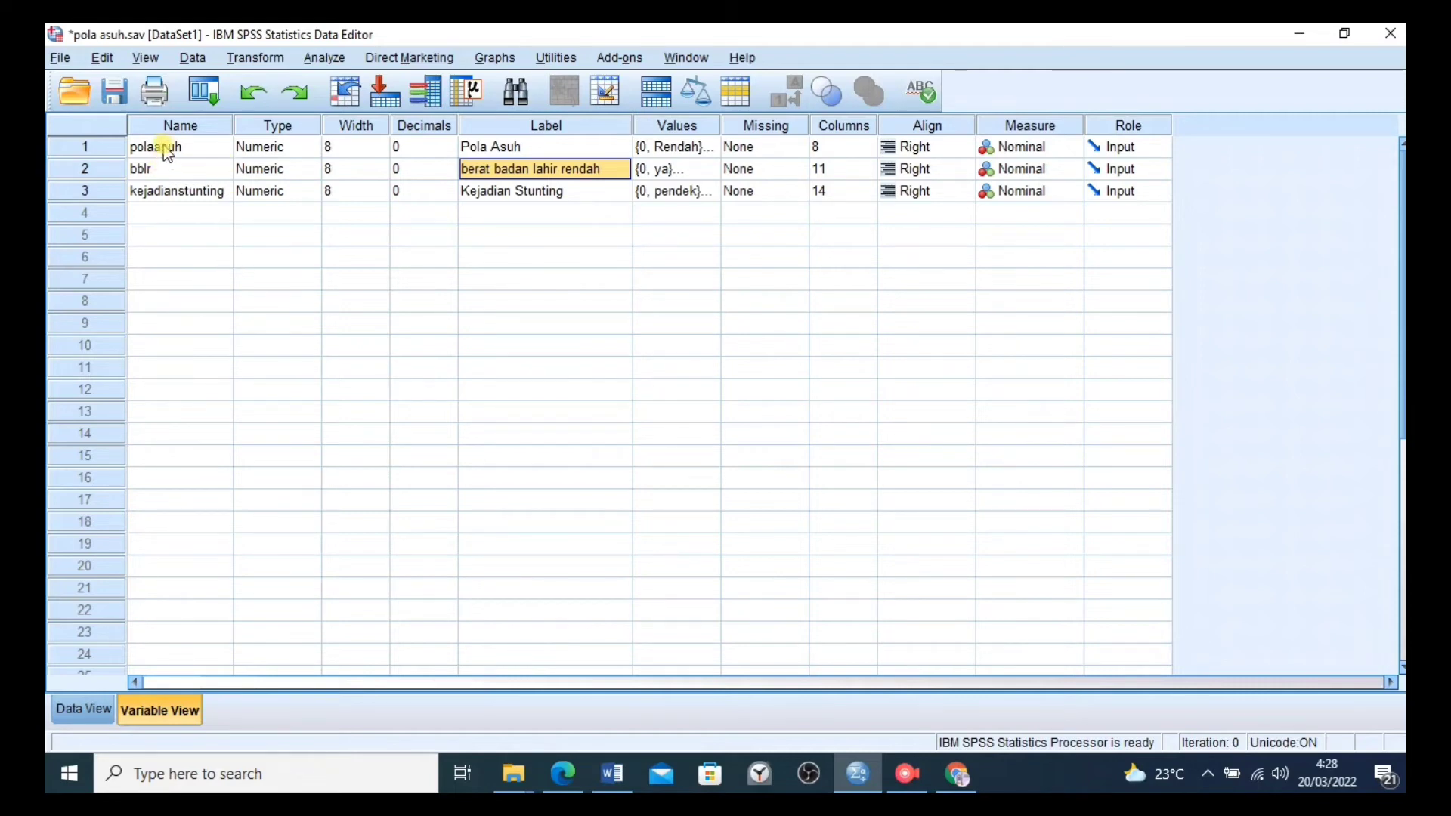
Start a binary logistic regression and reset its earlier settings
drag(163, 146, 168, 172)
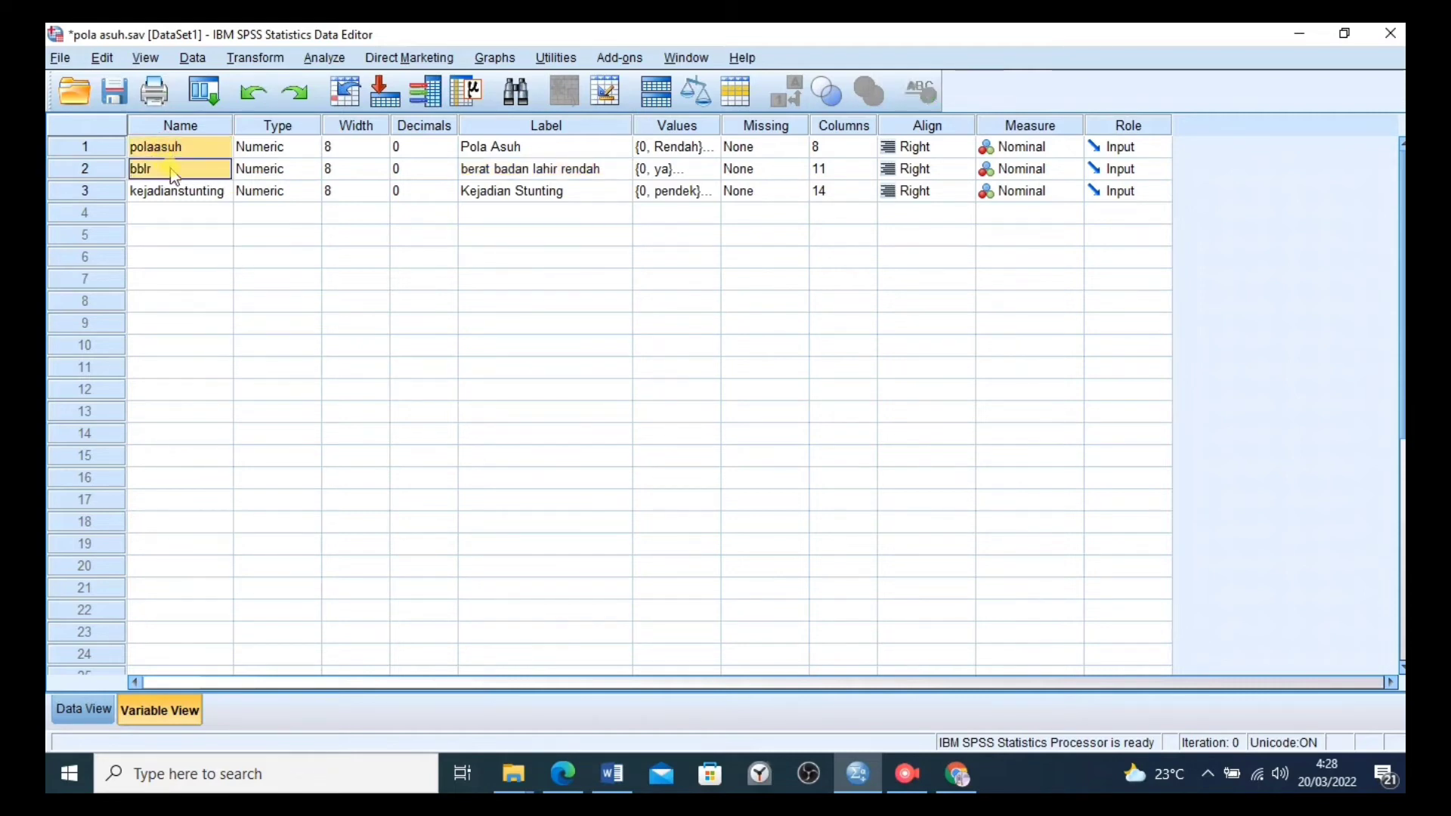
click(176, 192)
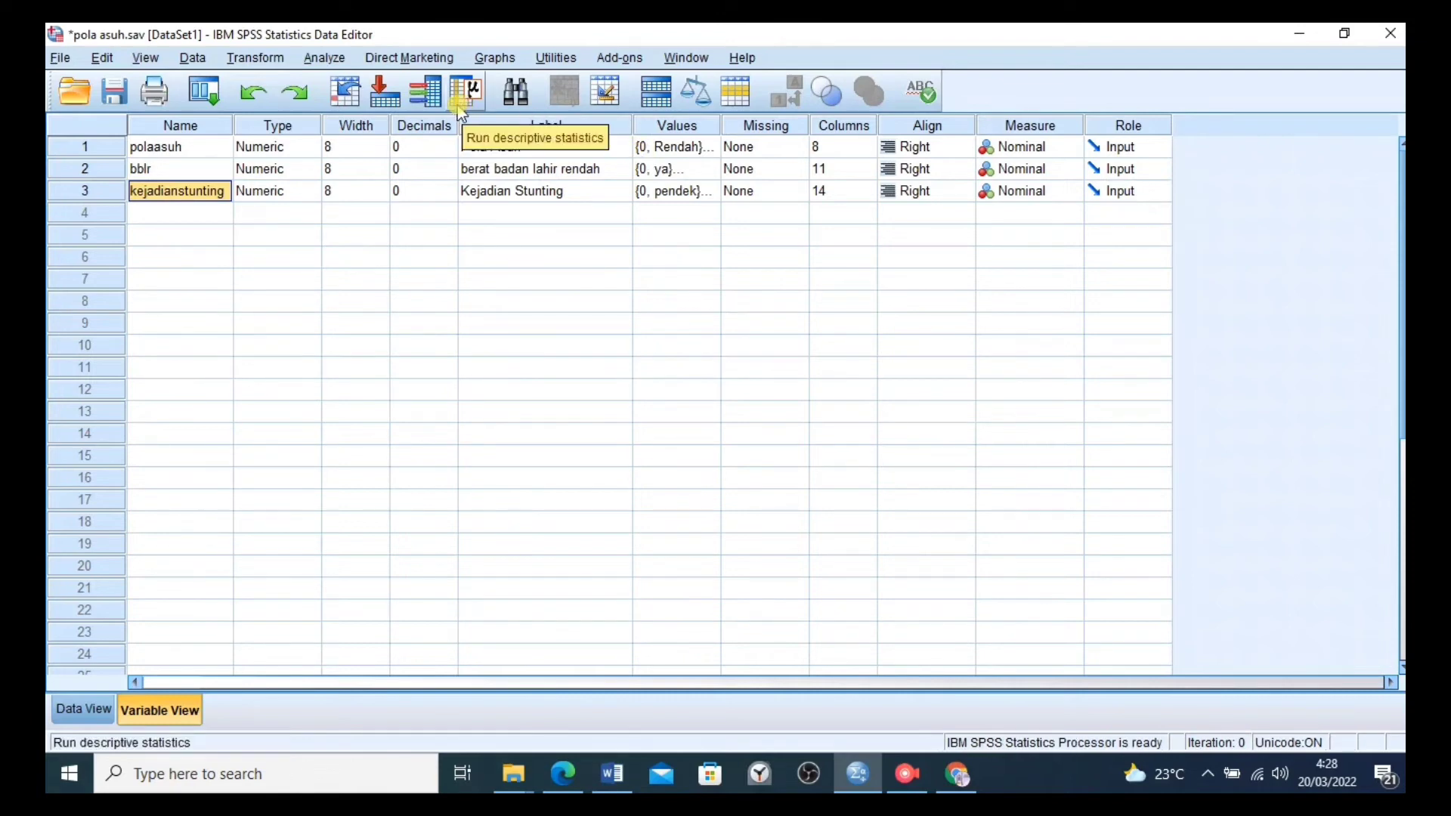
click(325, 59)
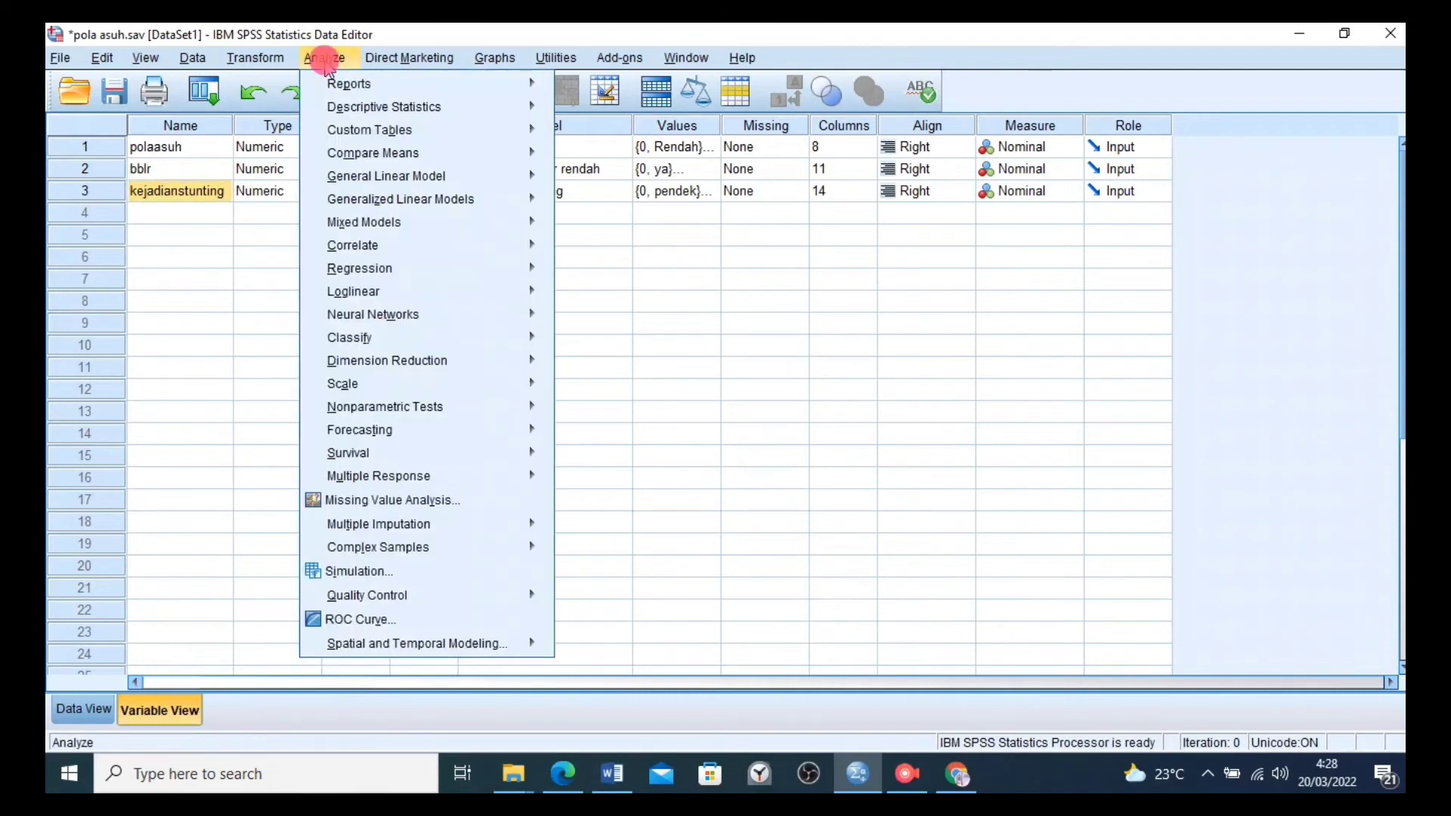
mouse_move(428, 272)
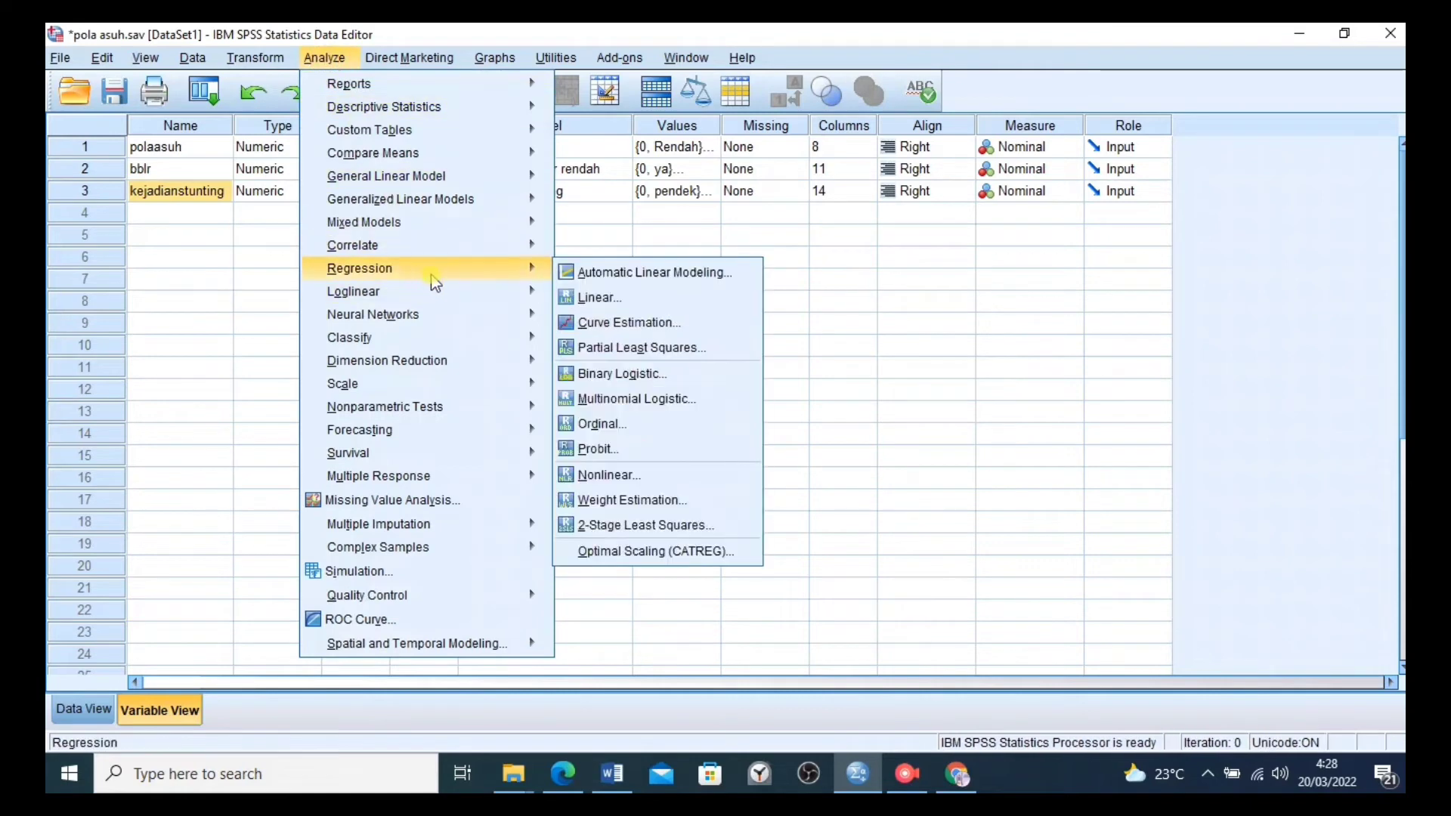
click(612, 373)
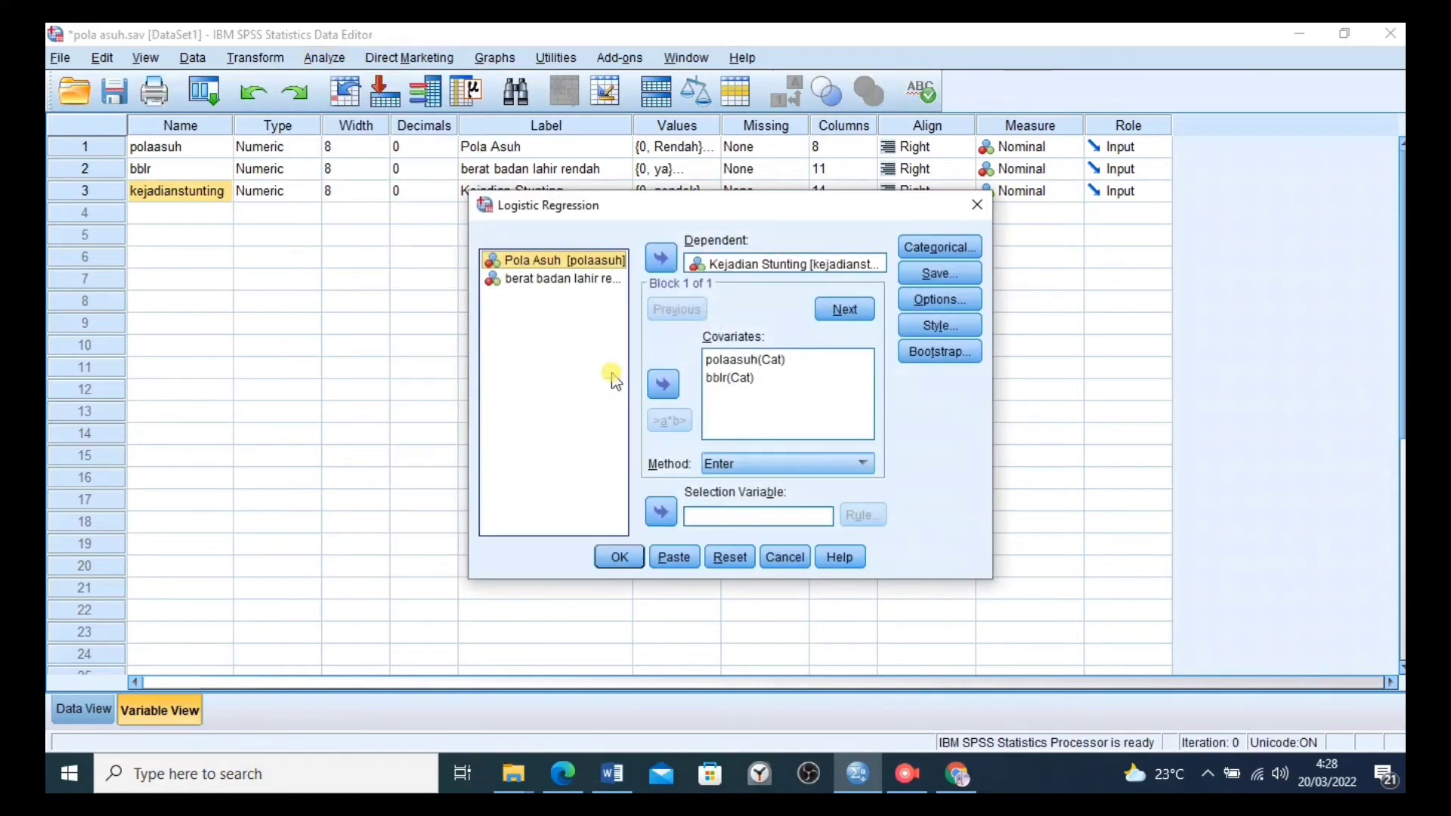
click(730, 556)
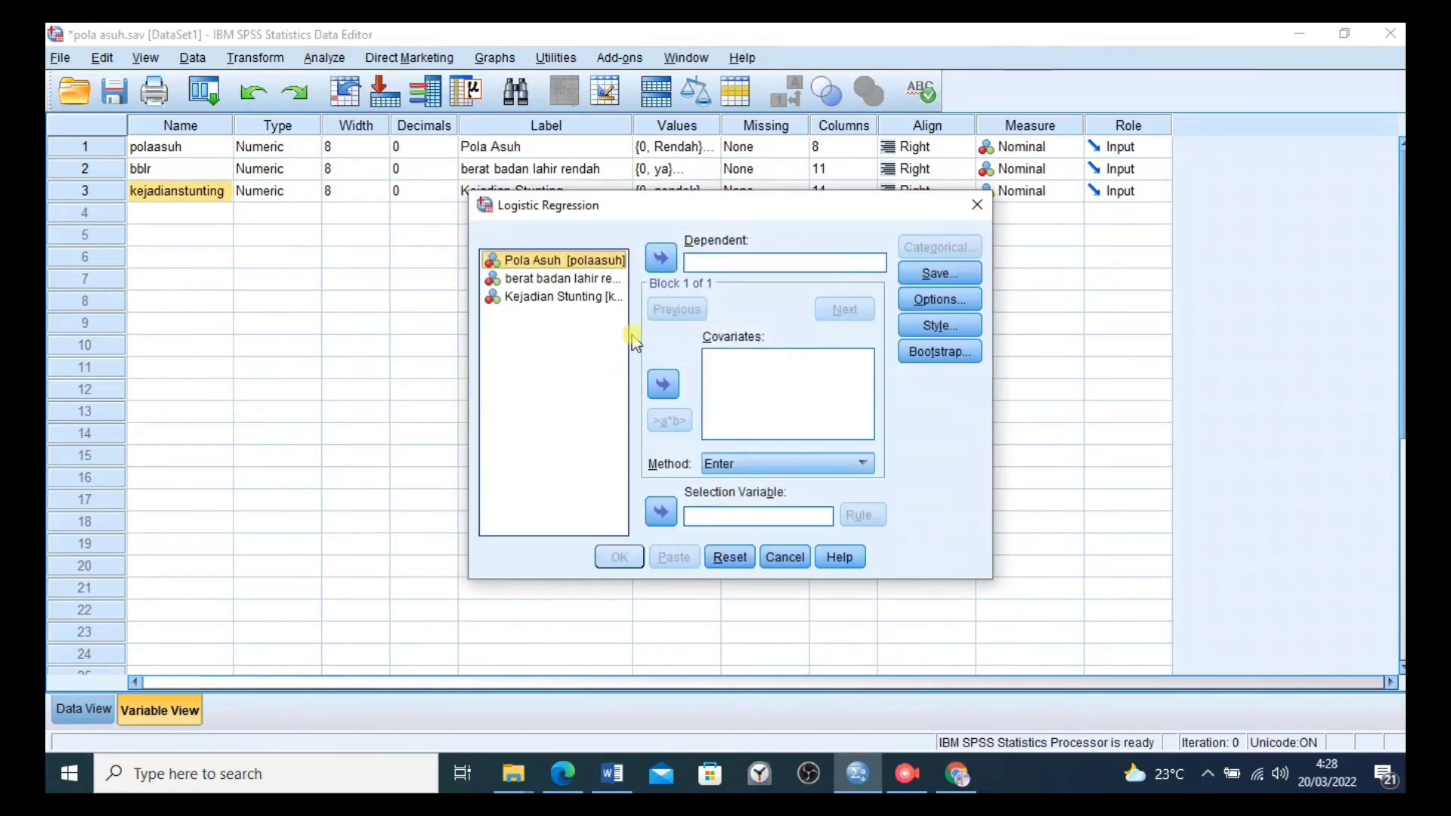
Assign Kejadian Stunting as the dependent variable and Pola Asuh and berat badan lahir rendah as covariates
click(566, 297)
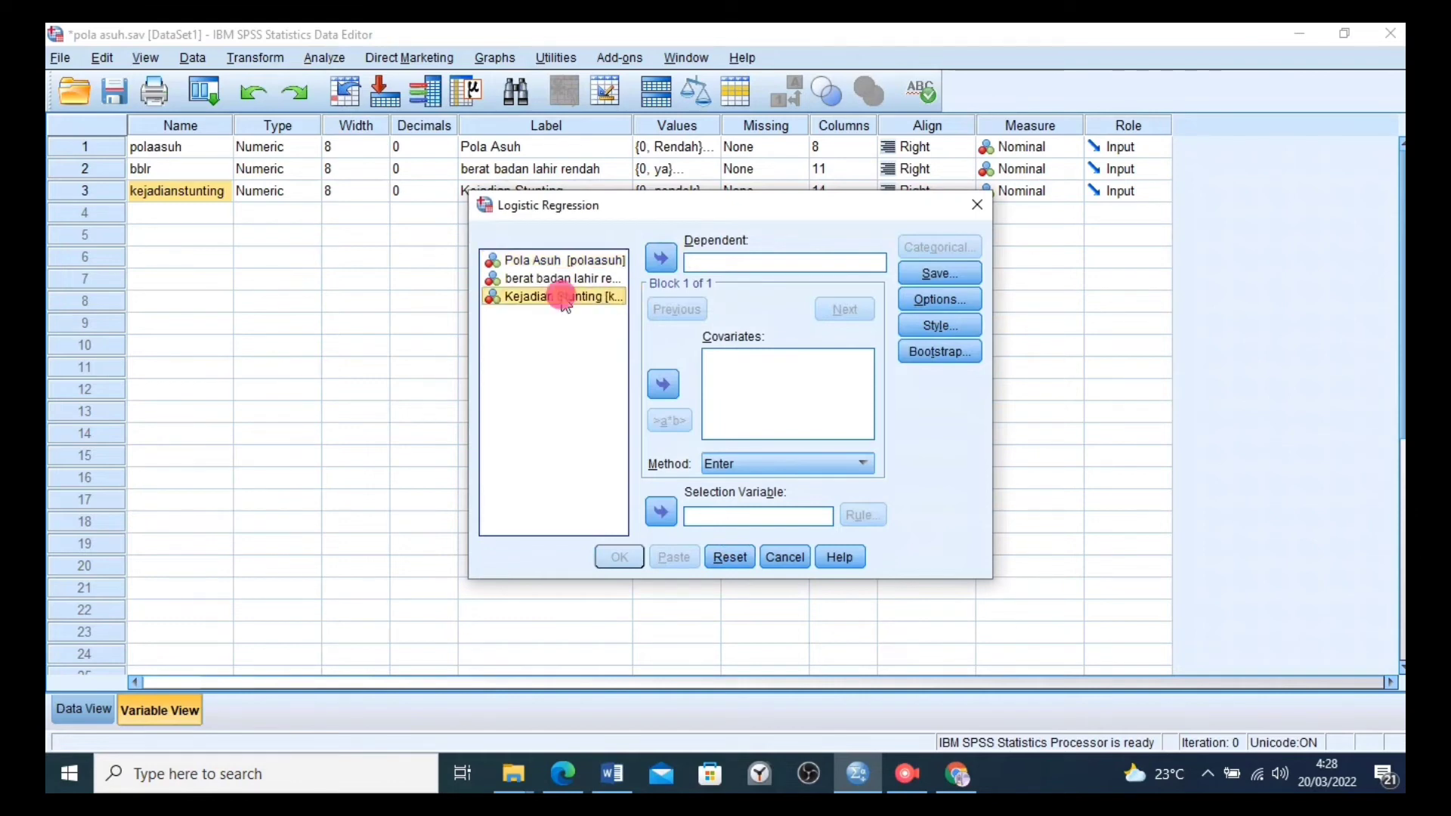
click(660, 260)
click(532, 301)
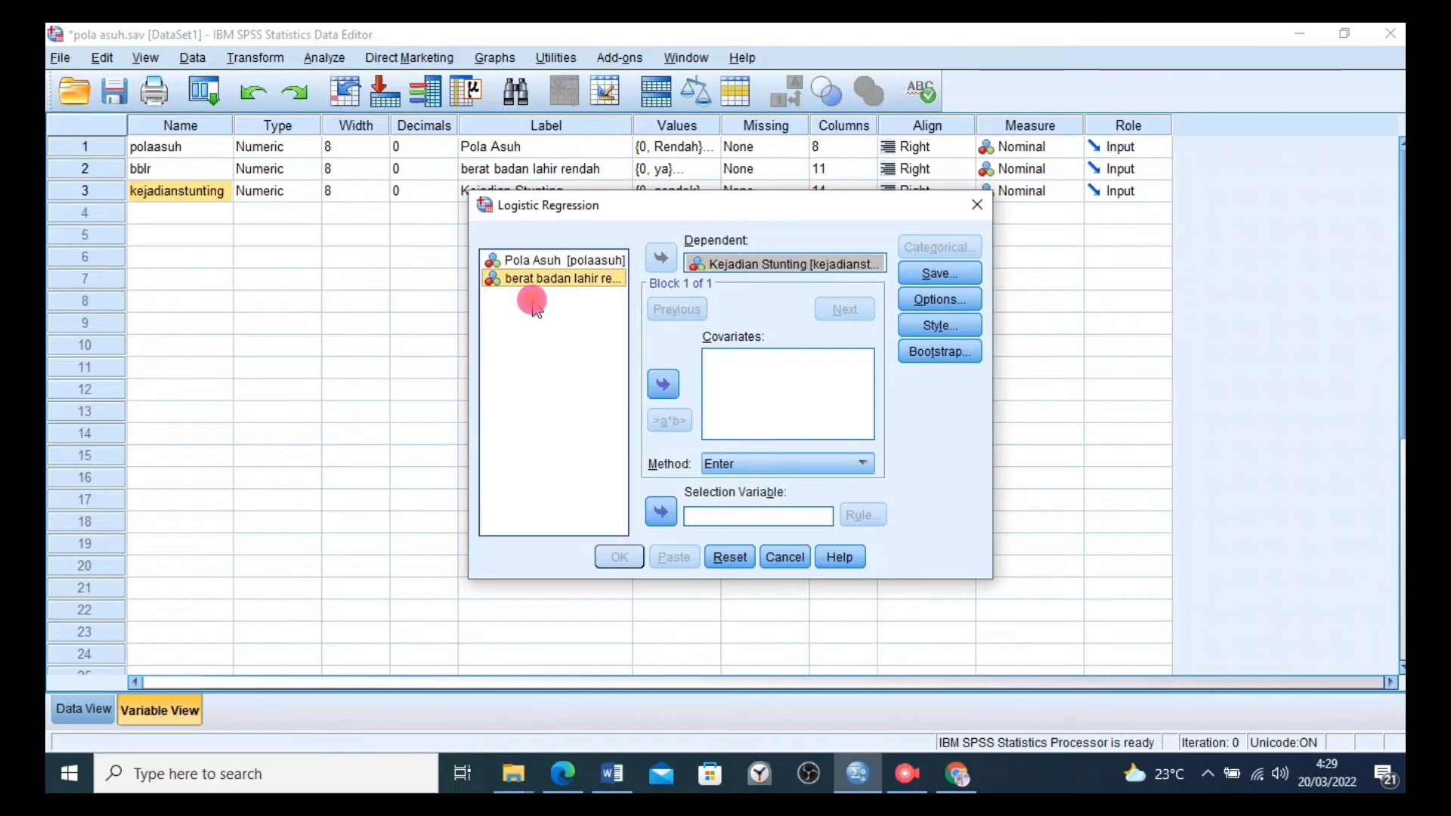
key(ctrl+a)
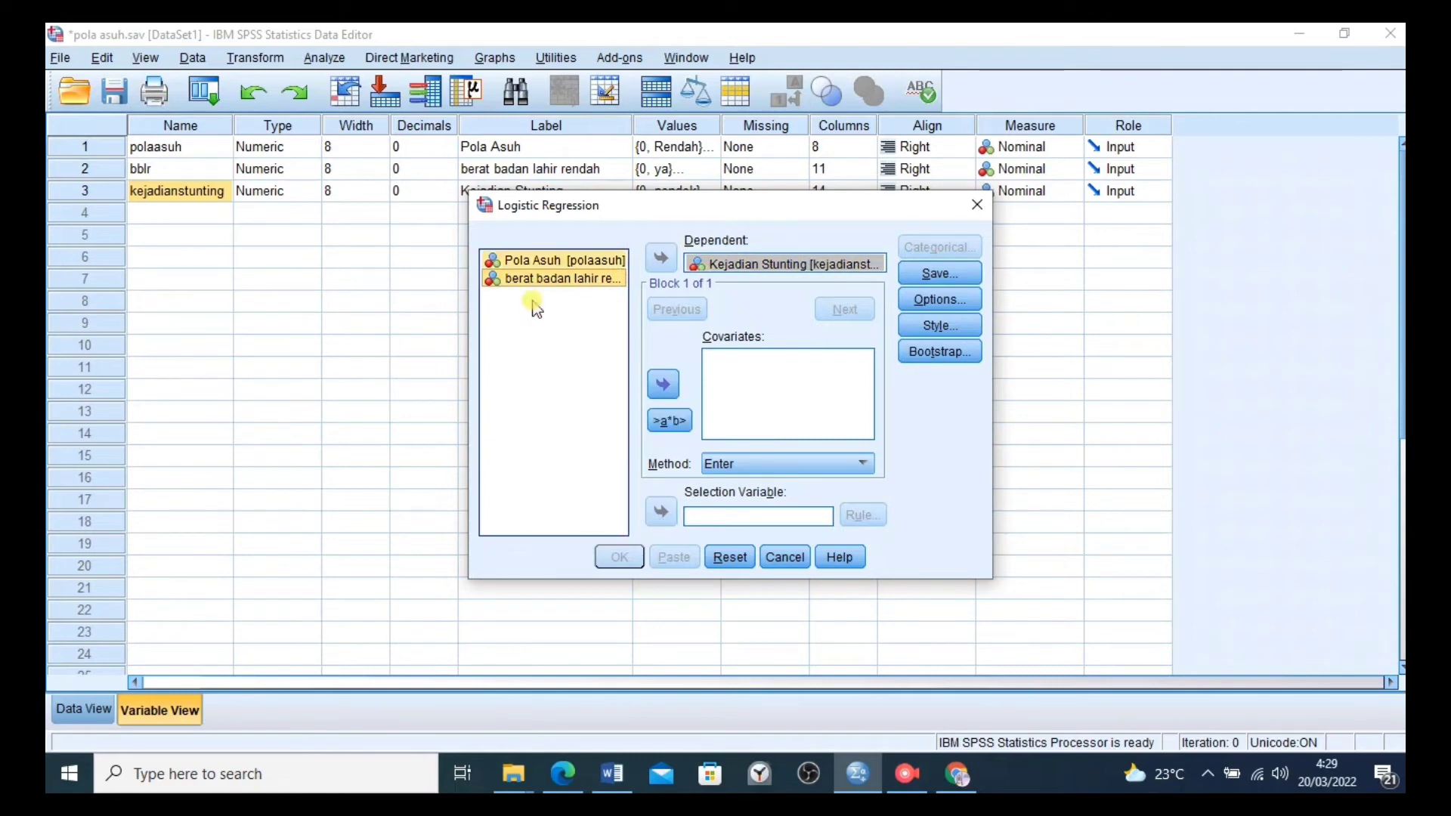
click(662, 384)
Define the covariates polaasuh and bblr as categorical with the Indicator contrast
click(938, 247)
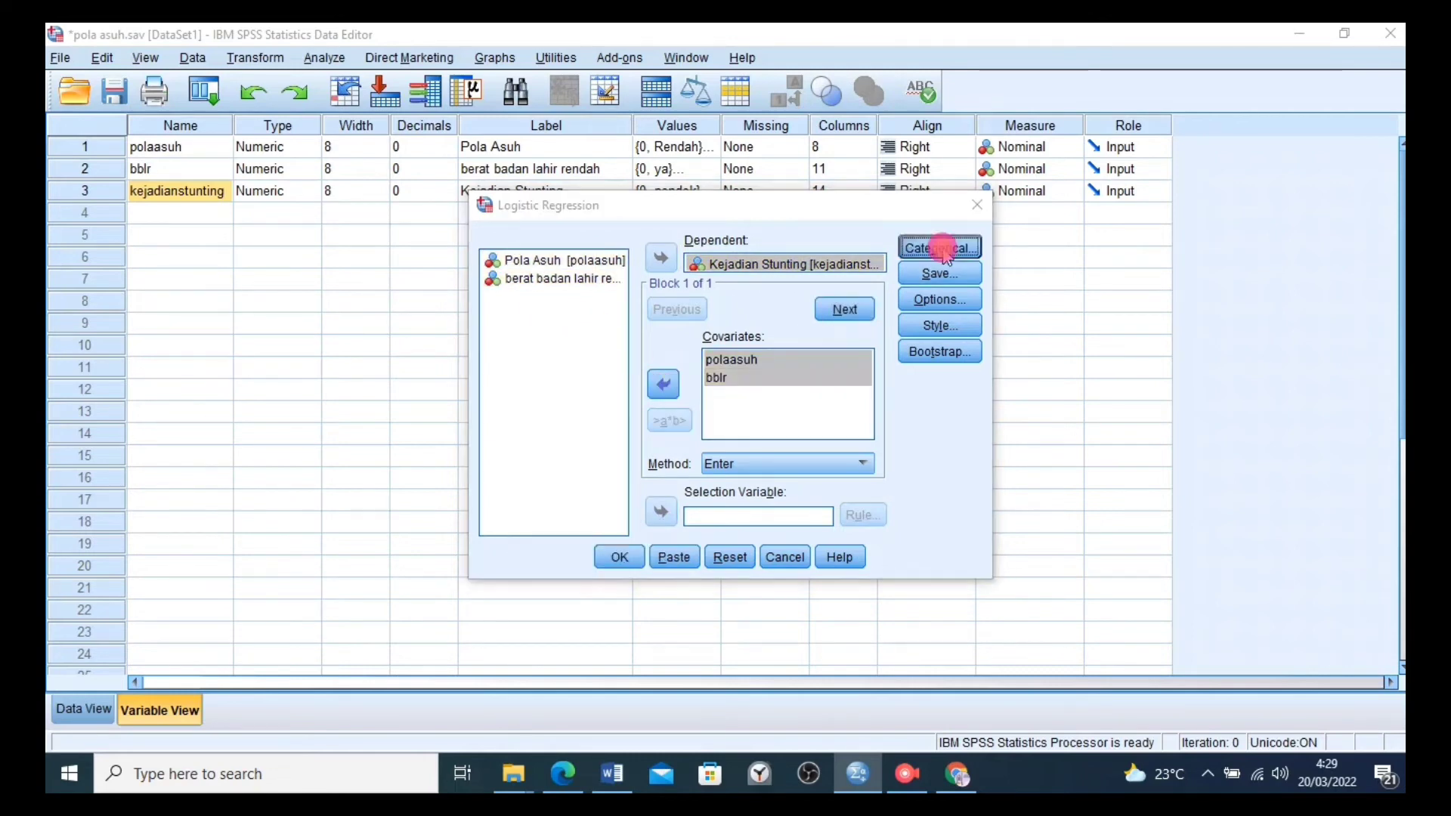
click(597, 340)
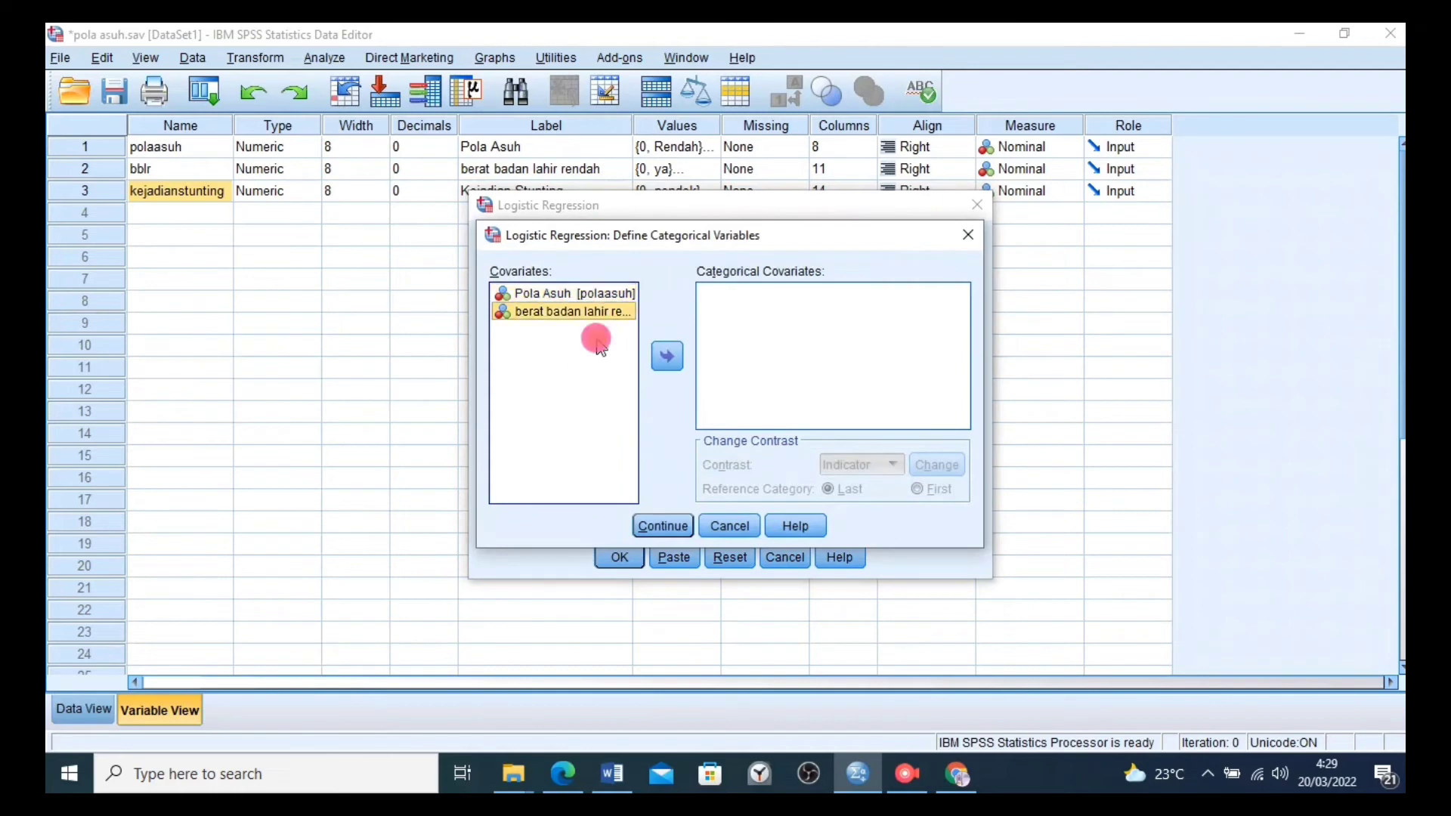
key(ctrl+a)
click(666, 356)
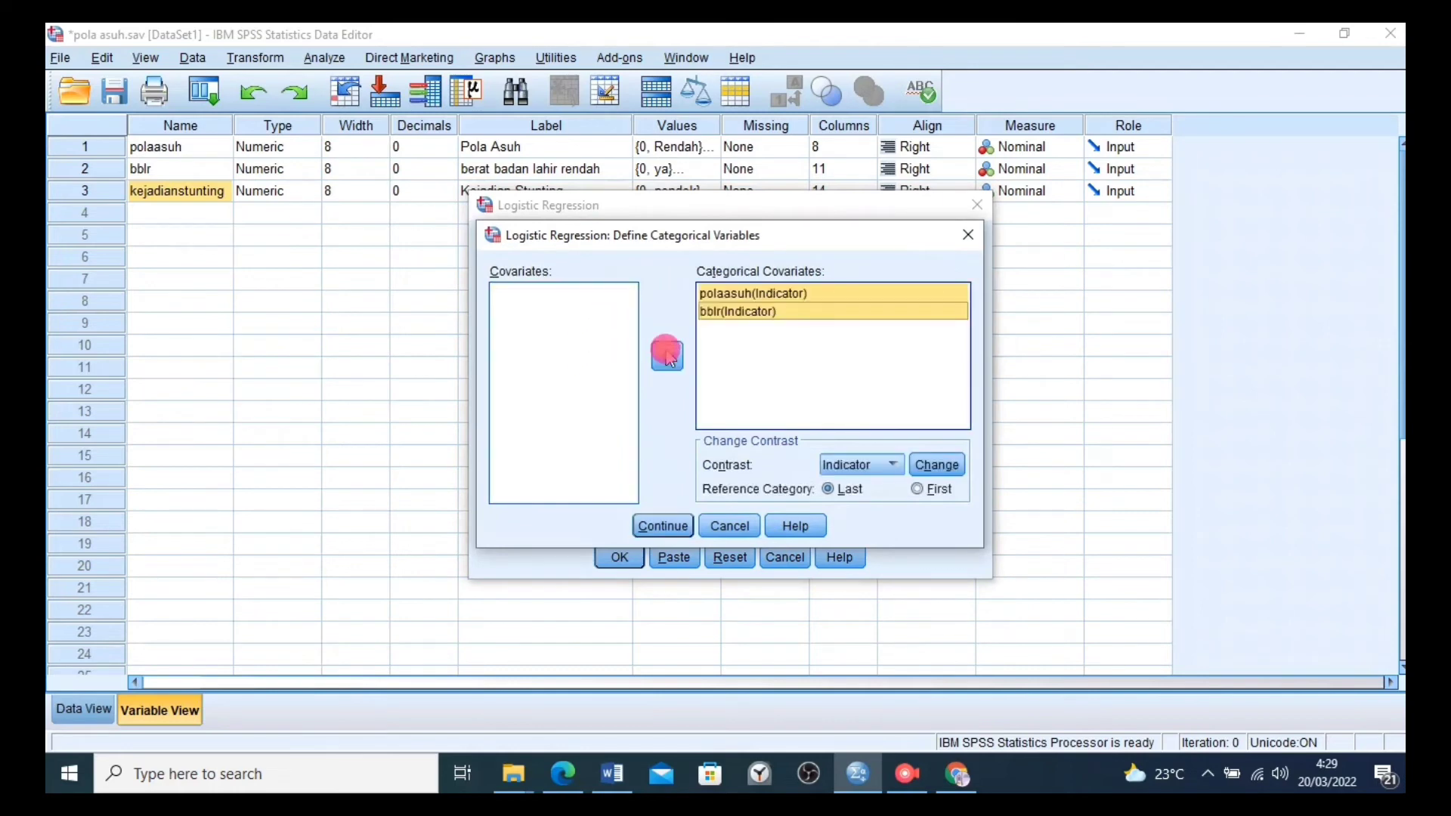
click(646, 525)
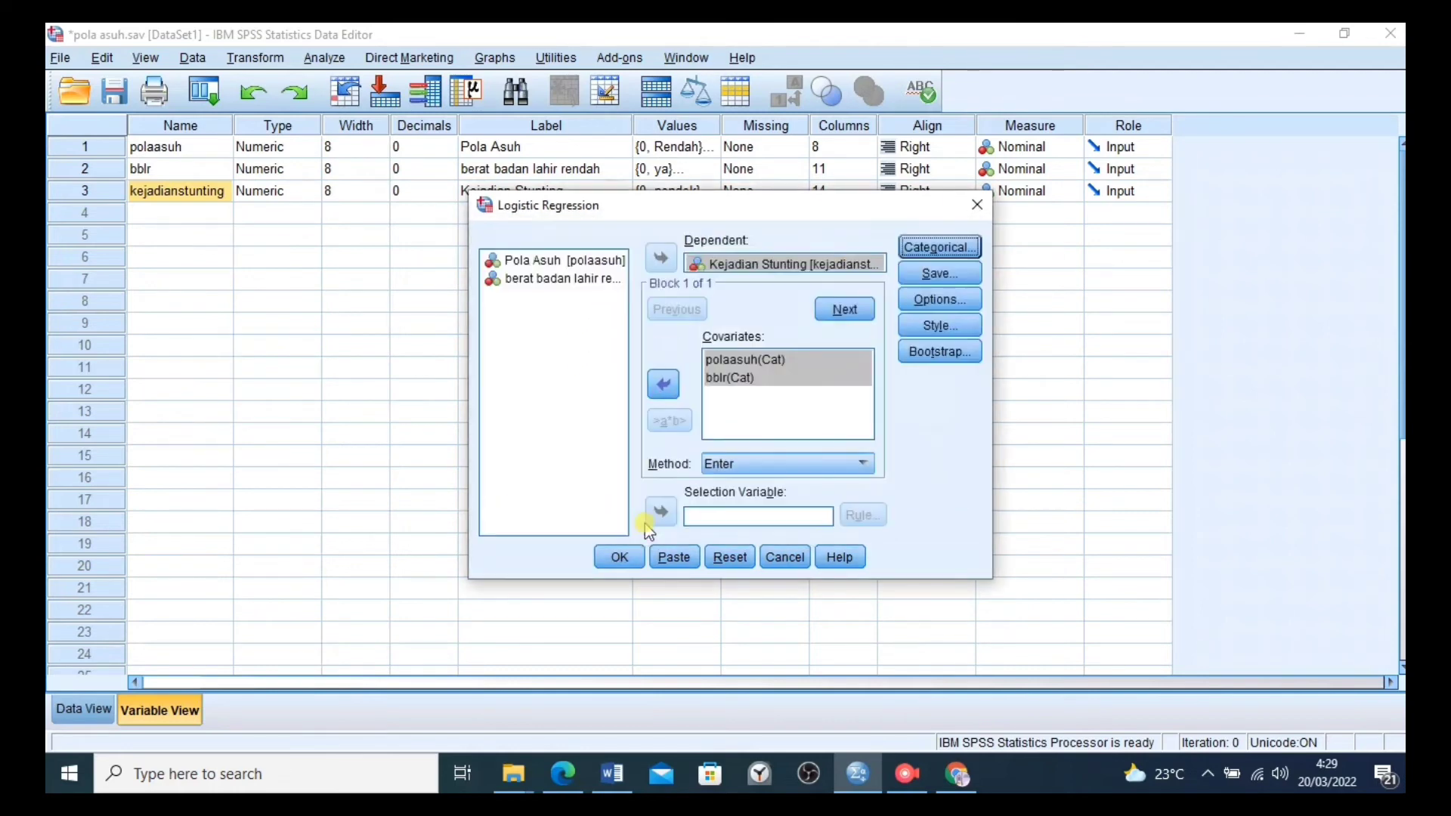
Try to set the reference category of the categorical covariate bblr to First
click(926, 255)
click(747, 390)
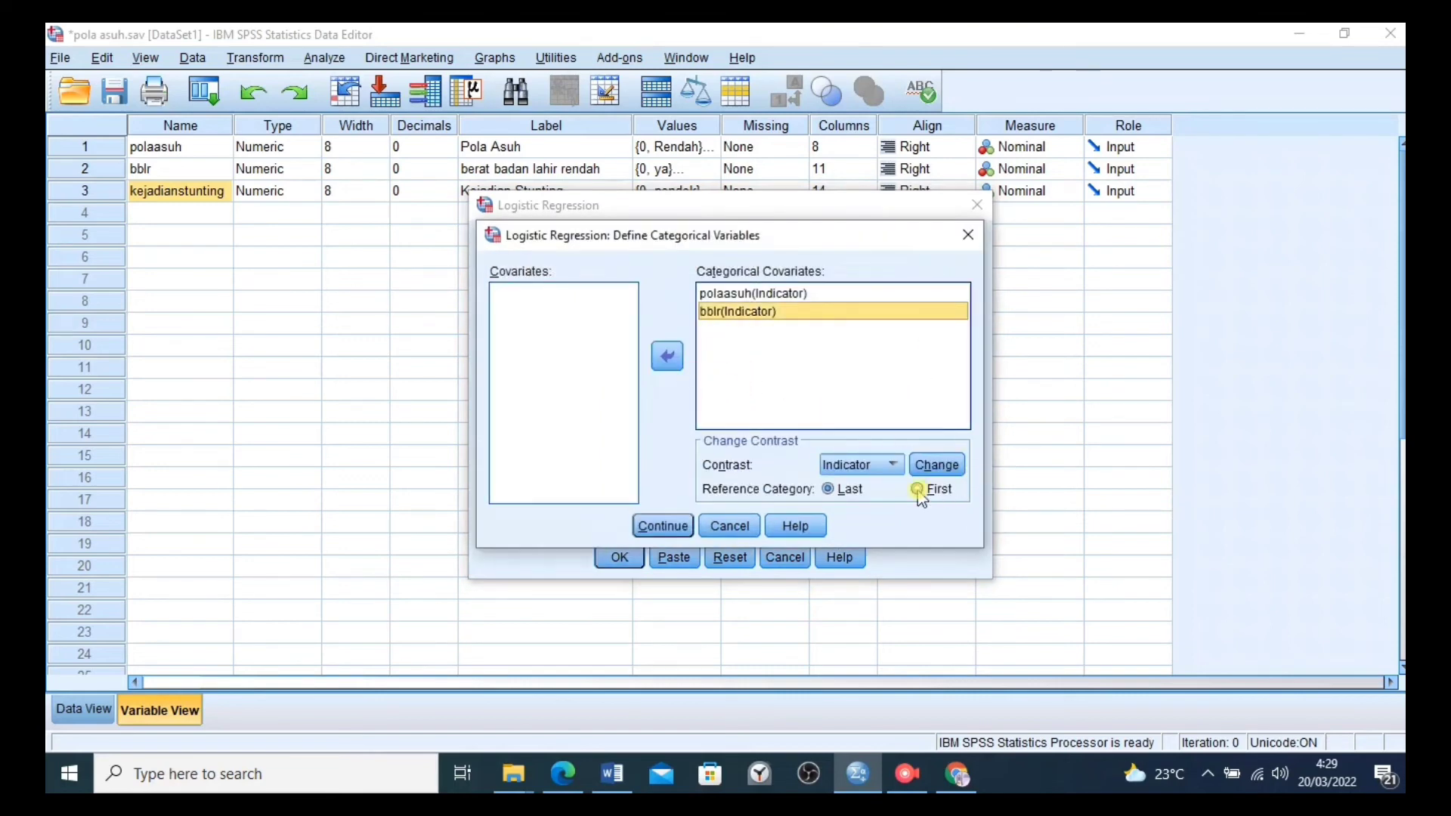
click(917, 491)
click(663, 525)
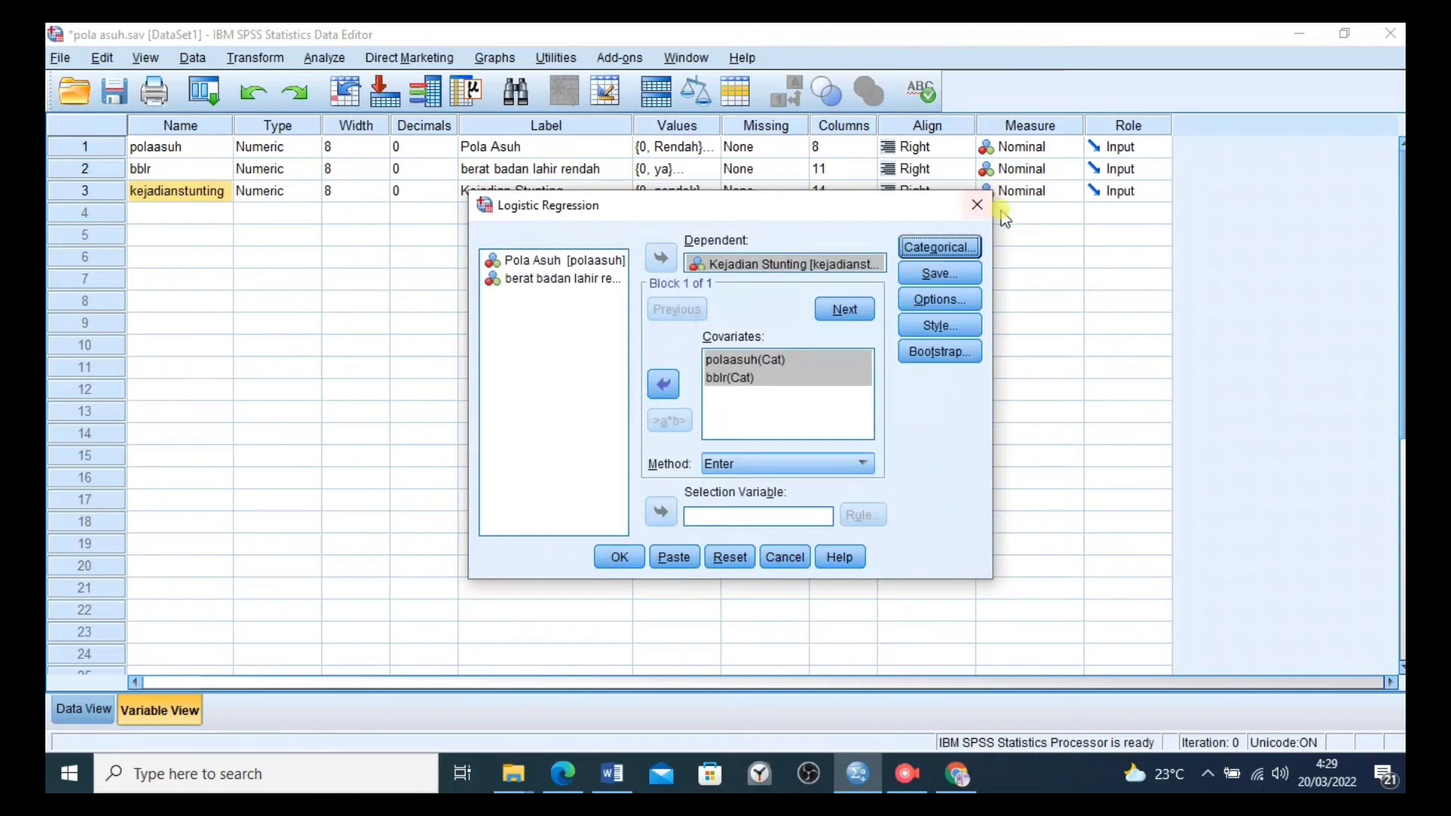
Include the 95% confidence interval for exp(B) in the regression options and run the analysis
click(925, 302)
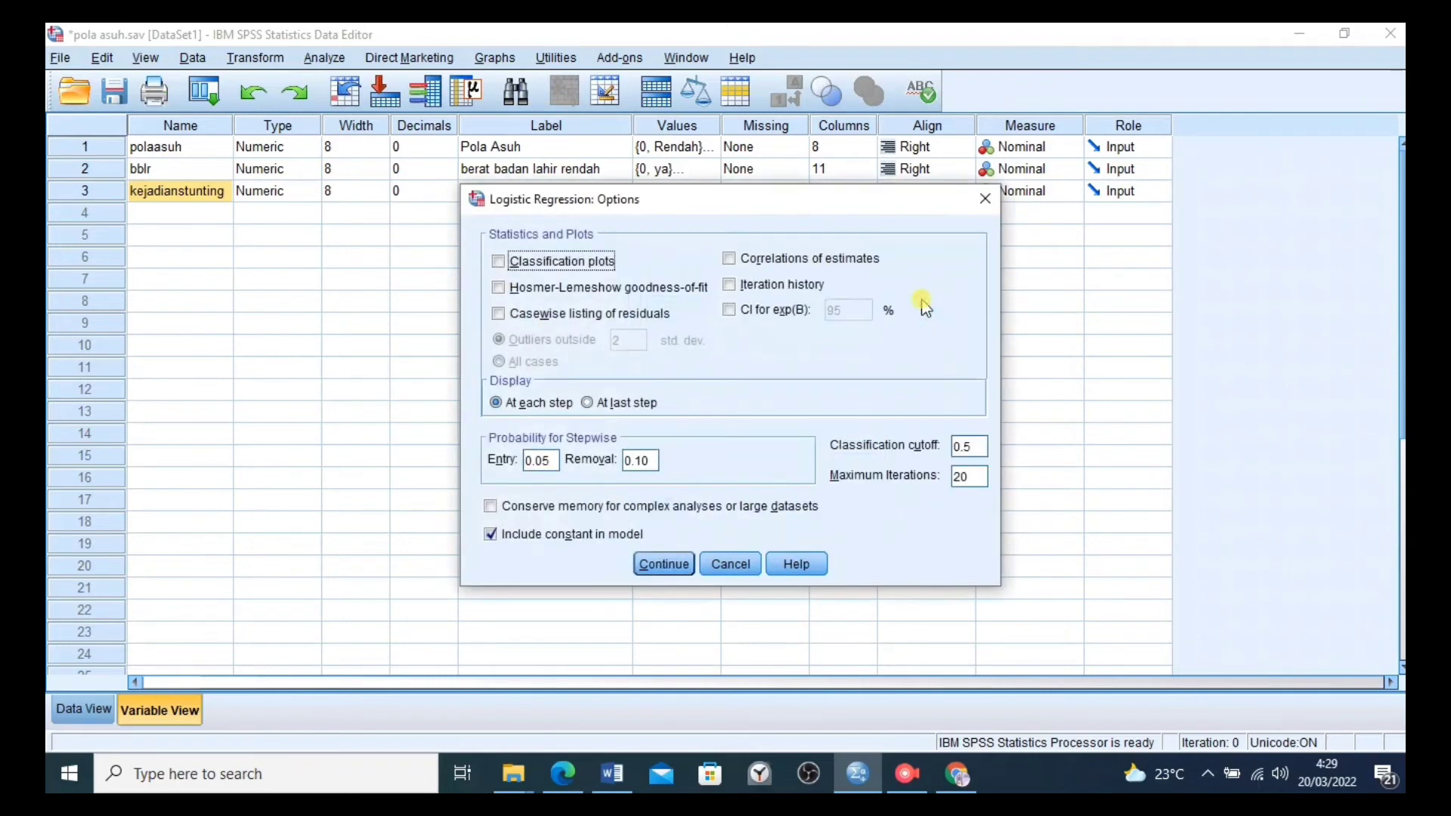
click(730, 311)
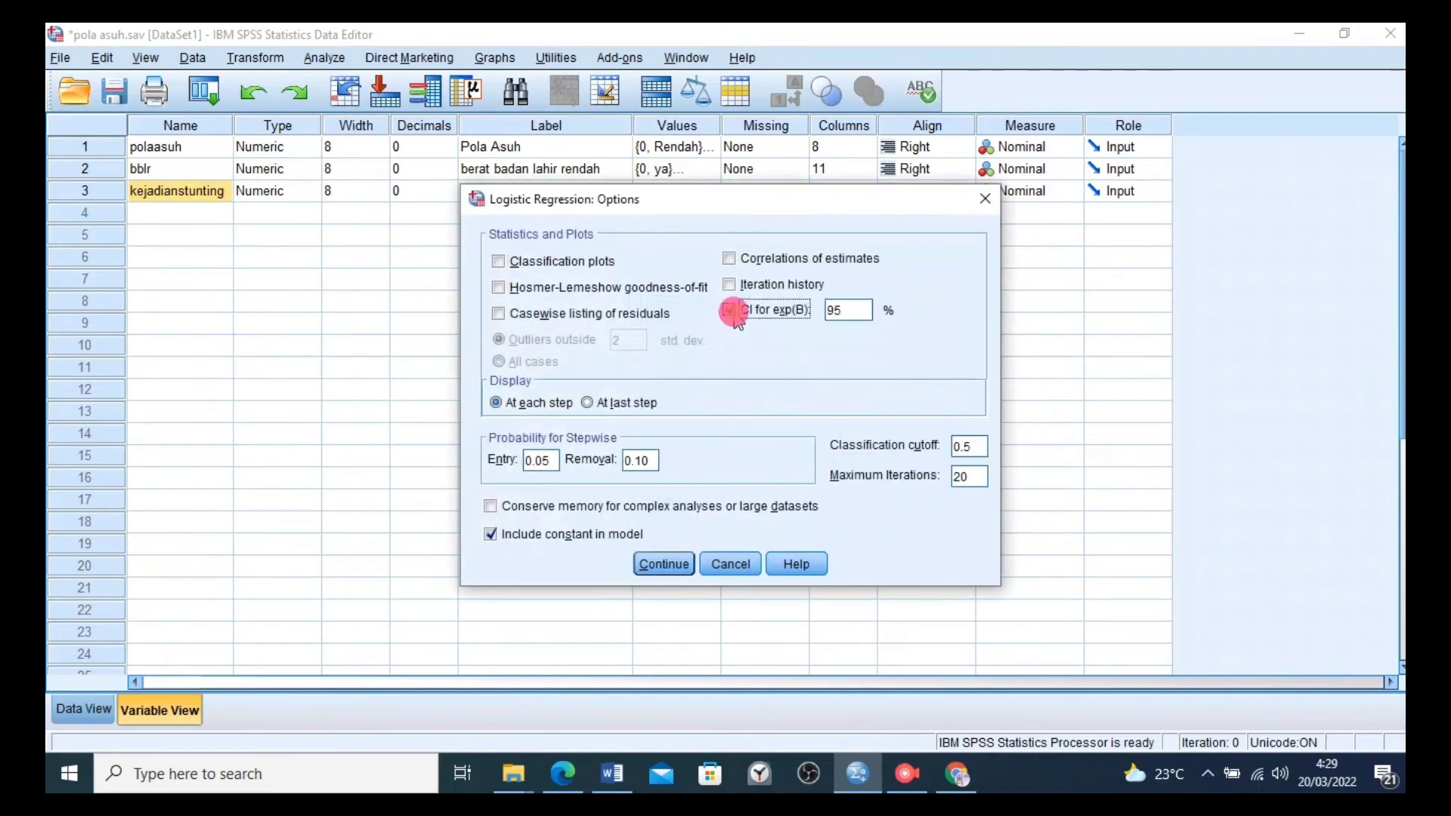
click(640, 568)
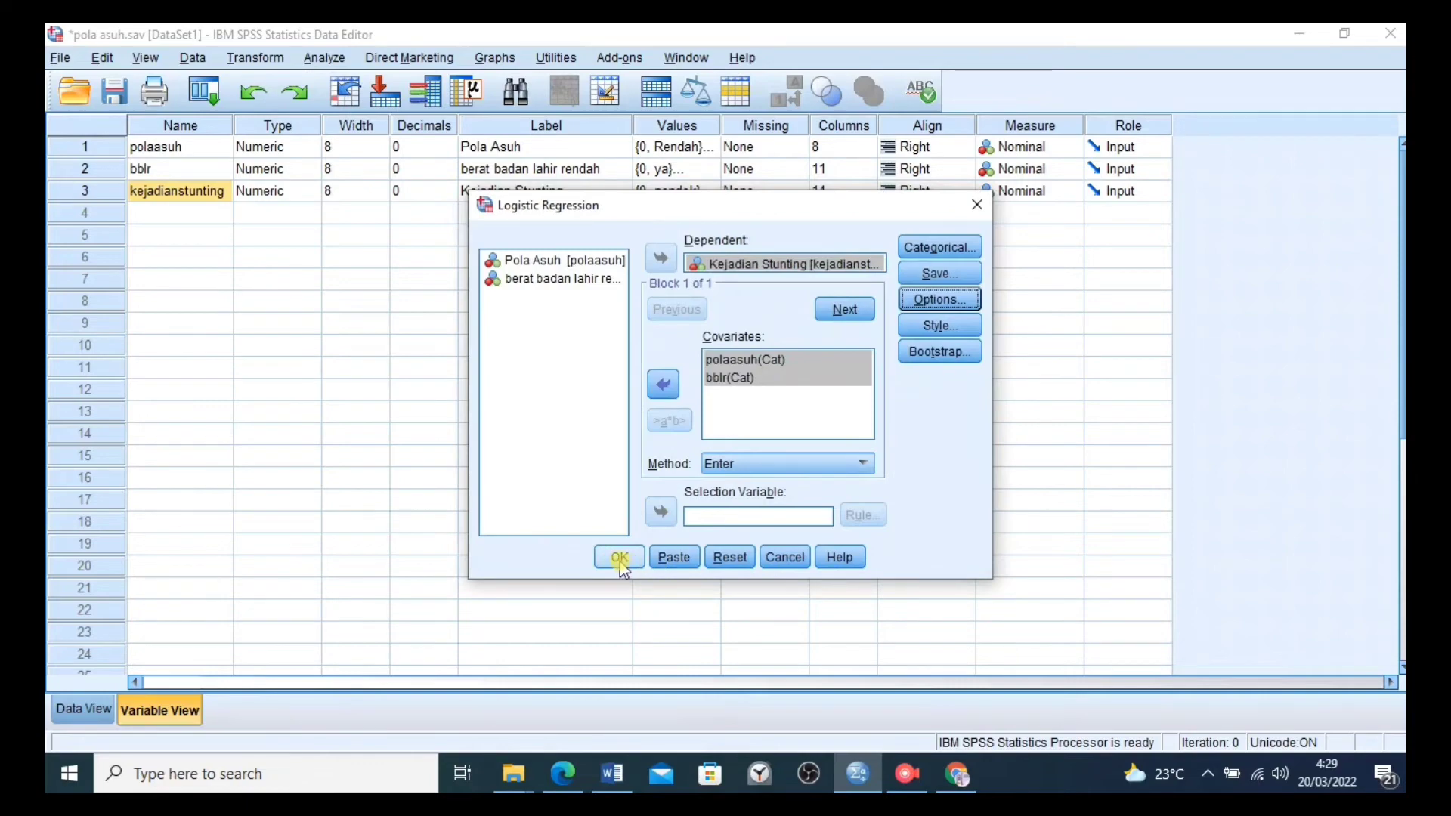
click(619, 558)
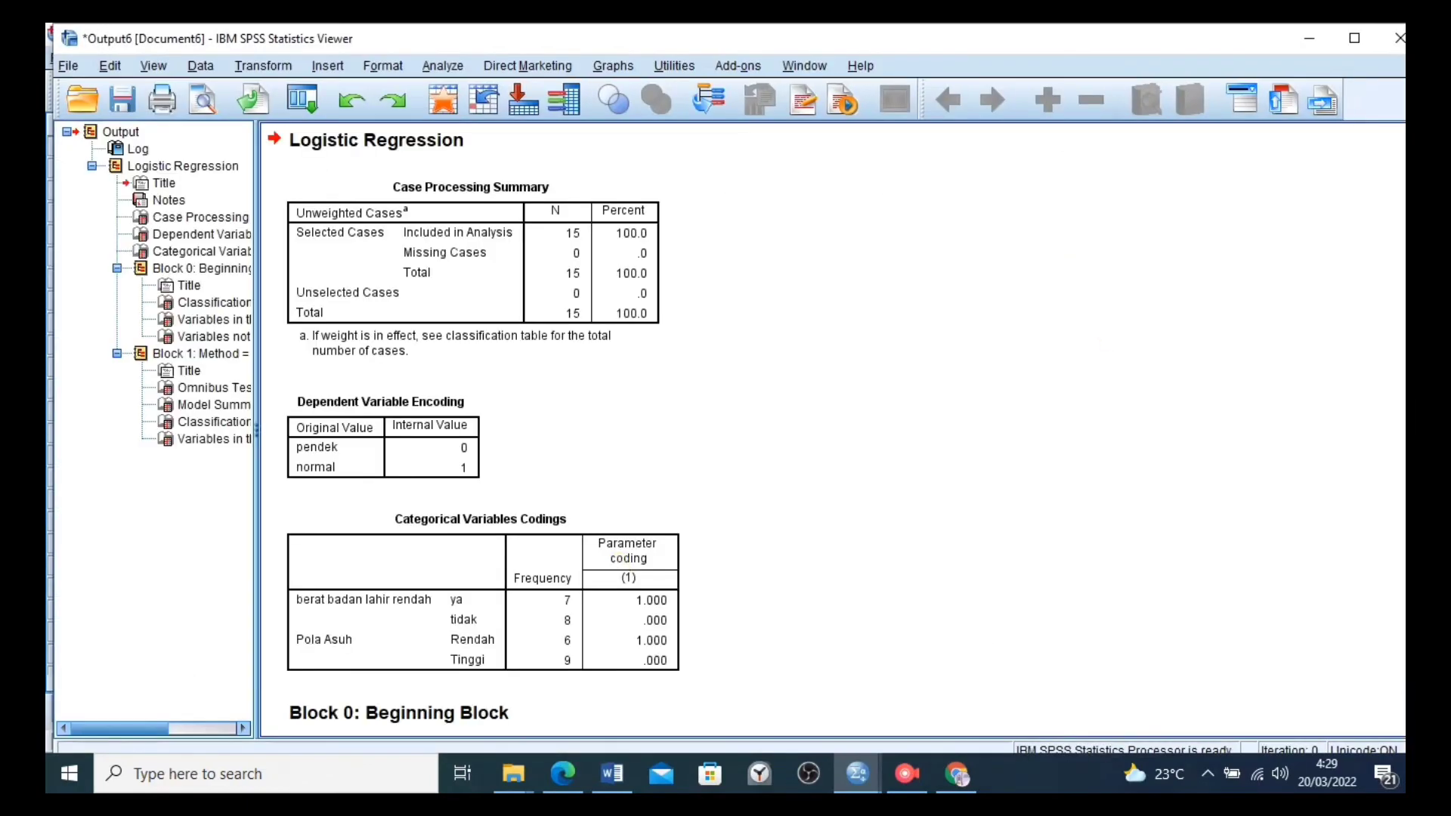
Examine the regression output down to the Block 1 Variables in the Equation table, including its Exp(B) values
scroll(836, 431, down, 20)
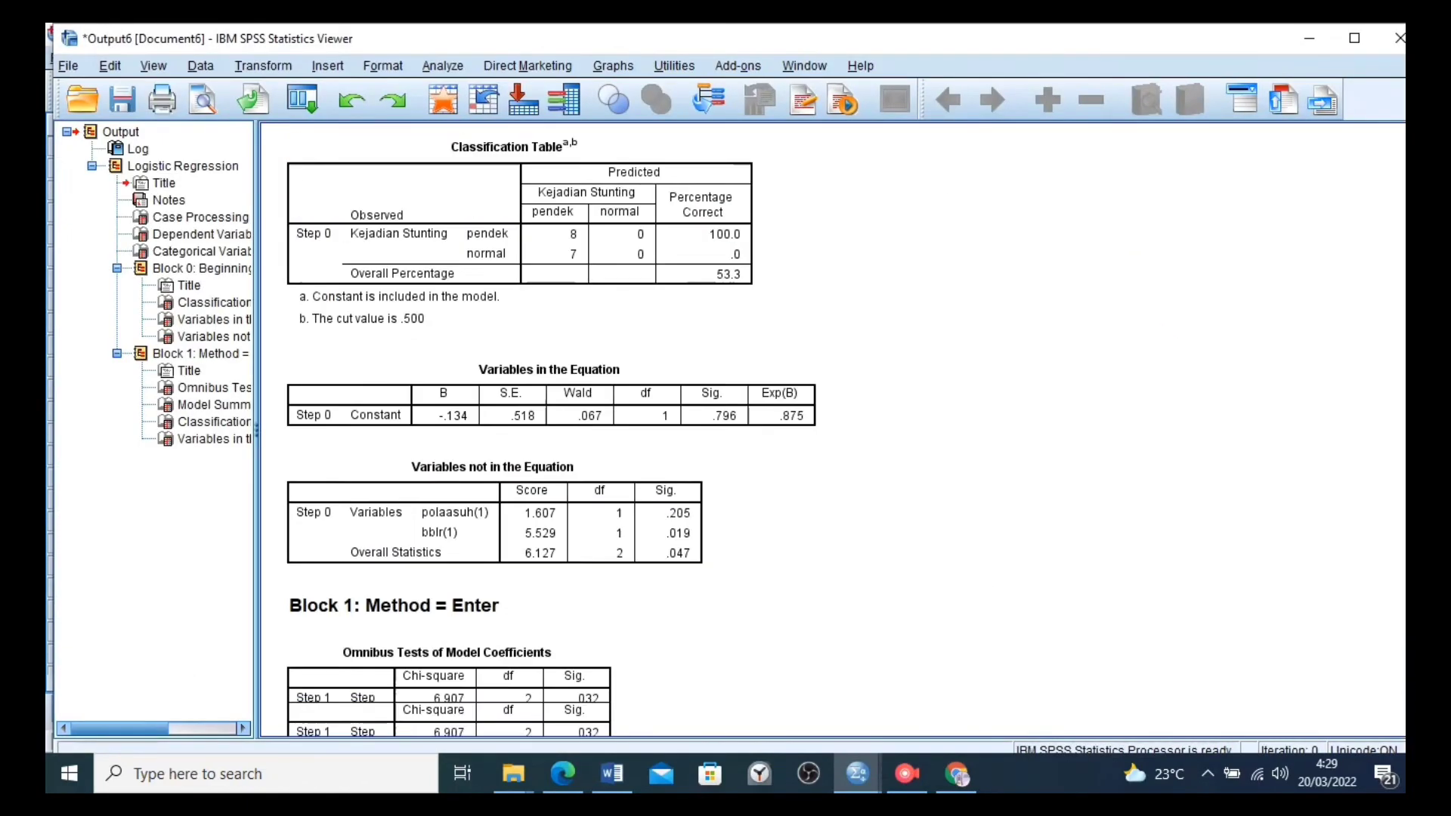
scroll(836, 431, down, 5)
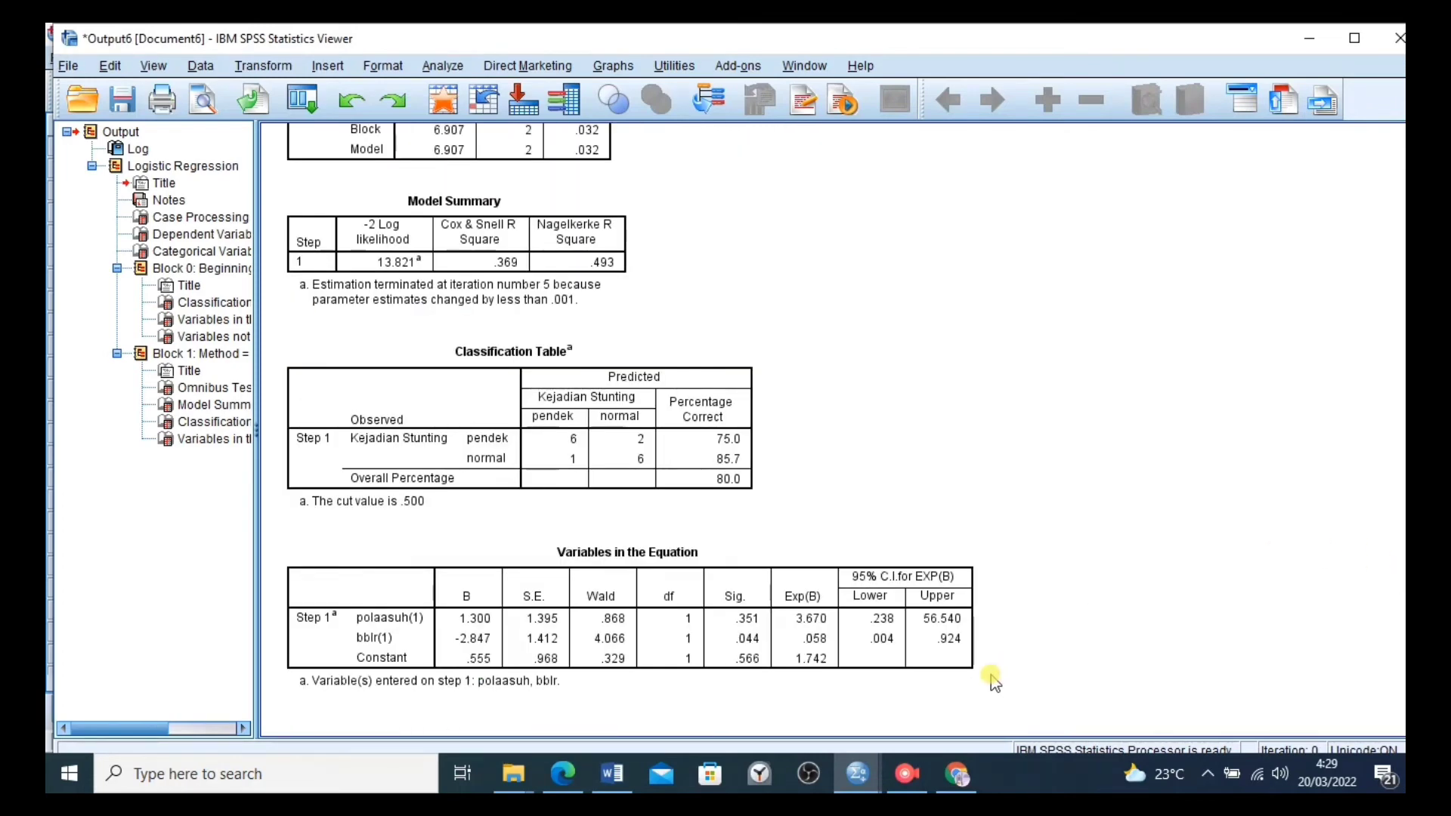
click(931, 618)
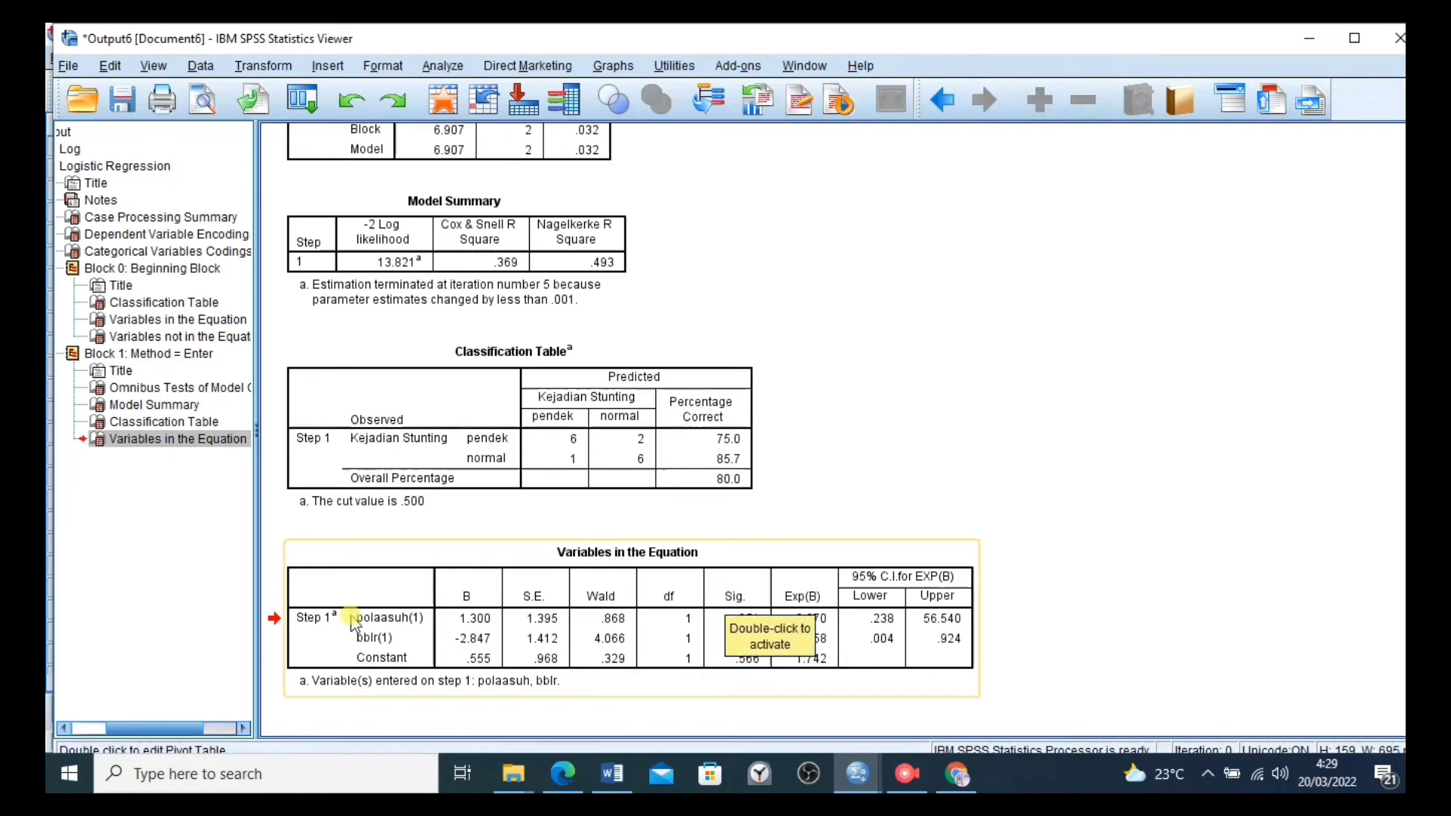
click(1056, 583)
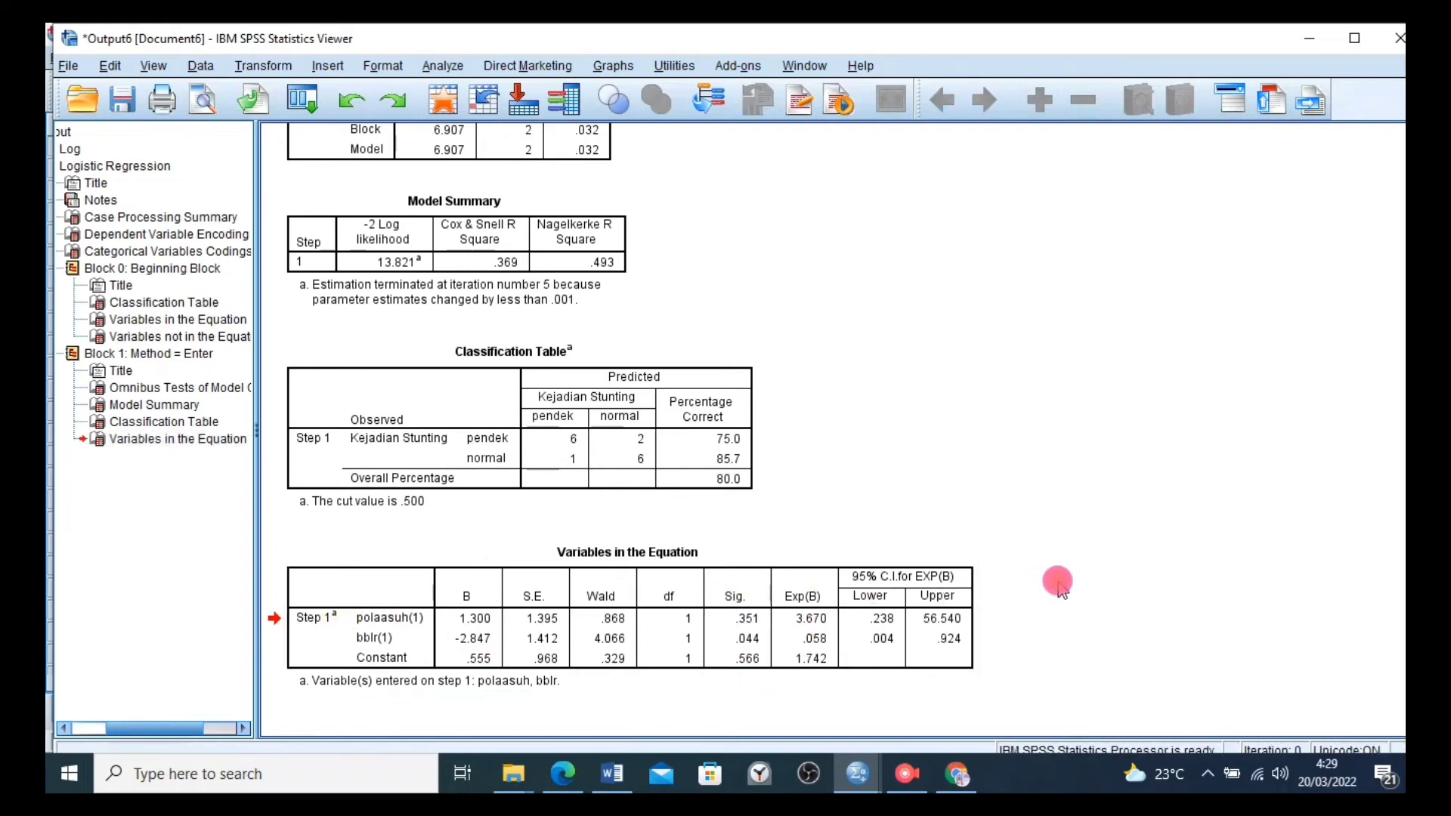
click(781, 583)
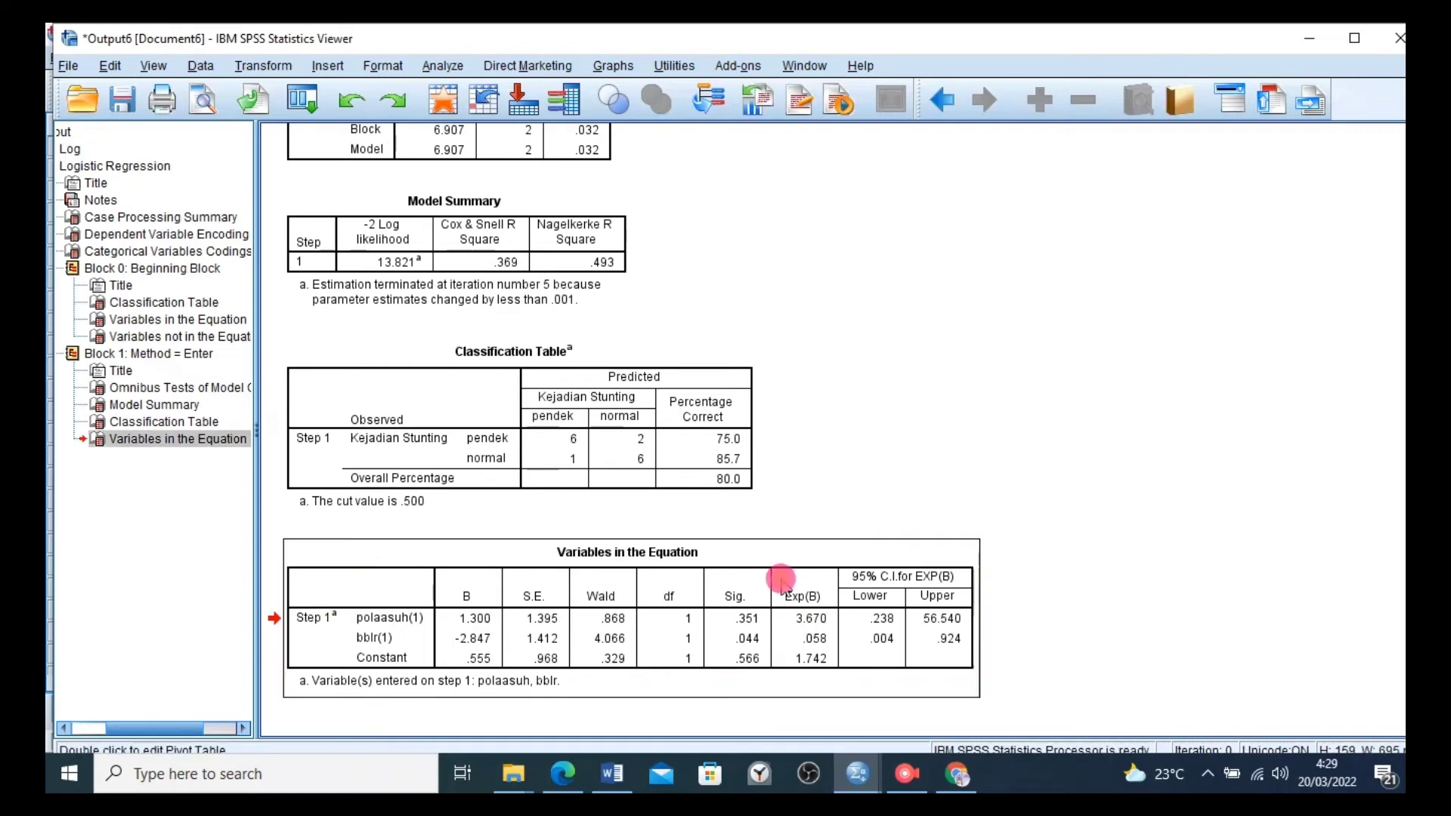
right_click(782, 583)
click(800, 620)
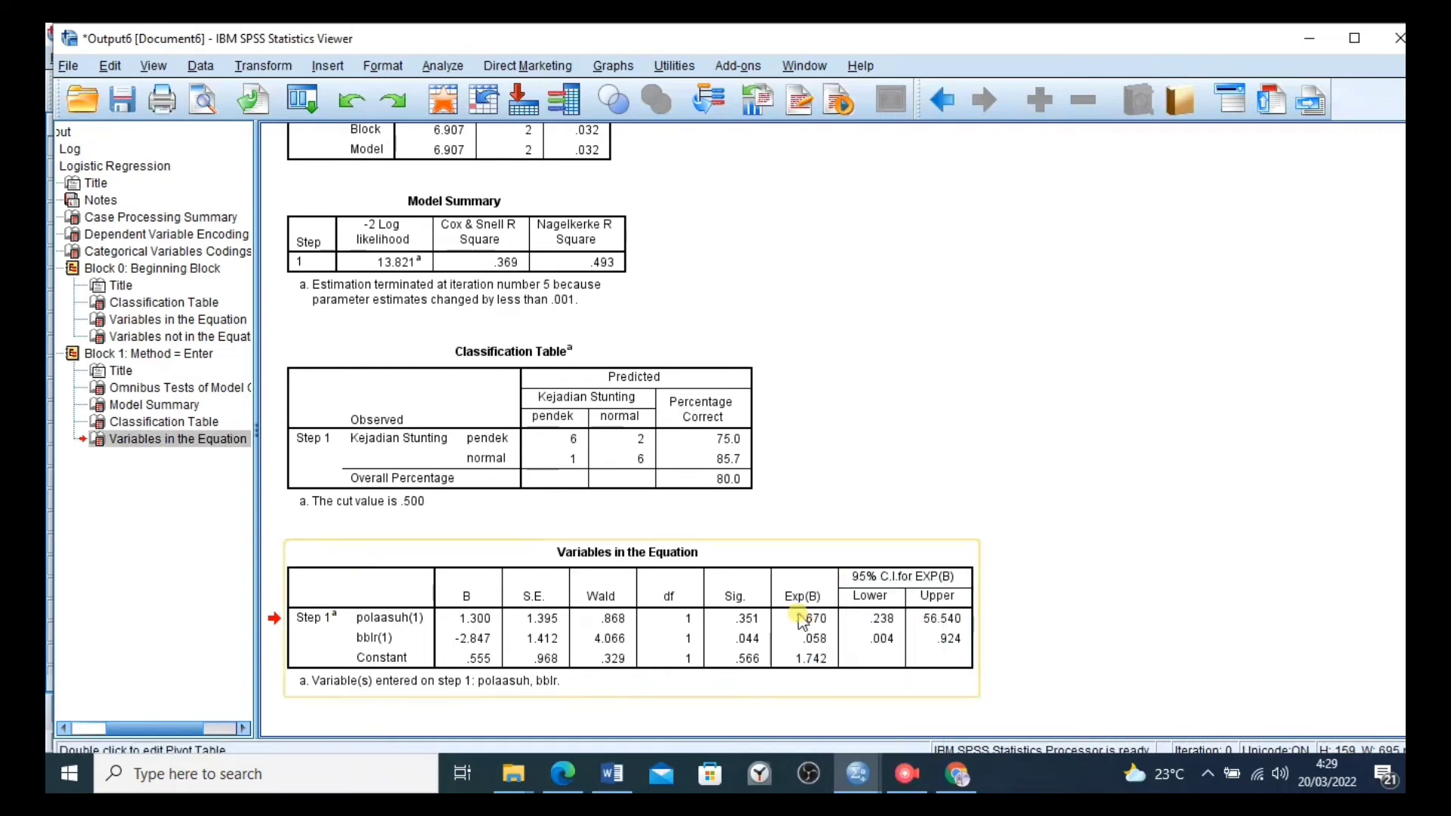
Switch to the Word document and highlight the Sig. and Exp(B) values of polaasuh and bblr in yellow
mouse_move(618, 785)
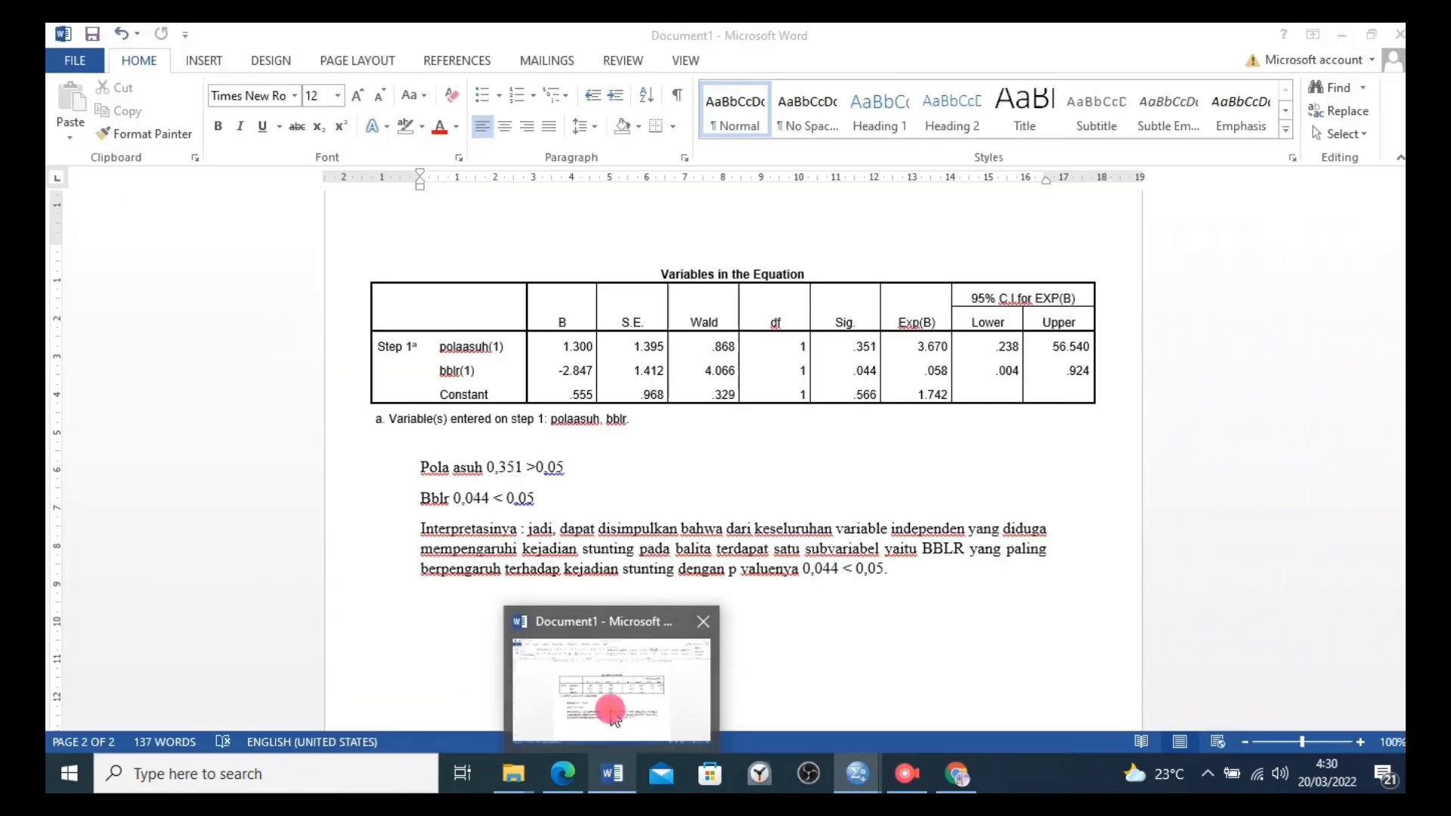
click(602, 693)
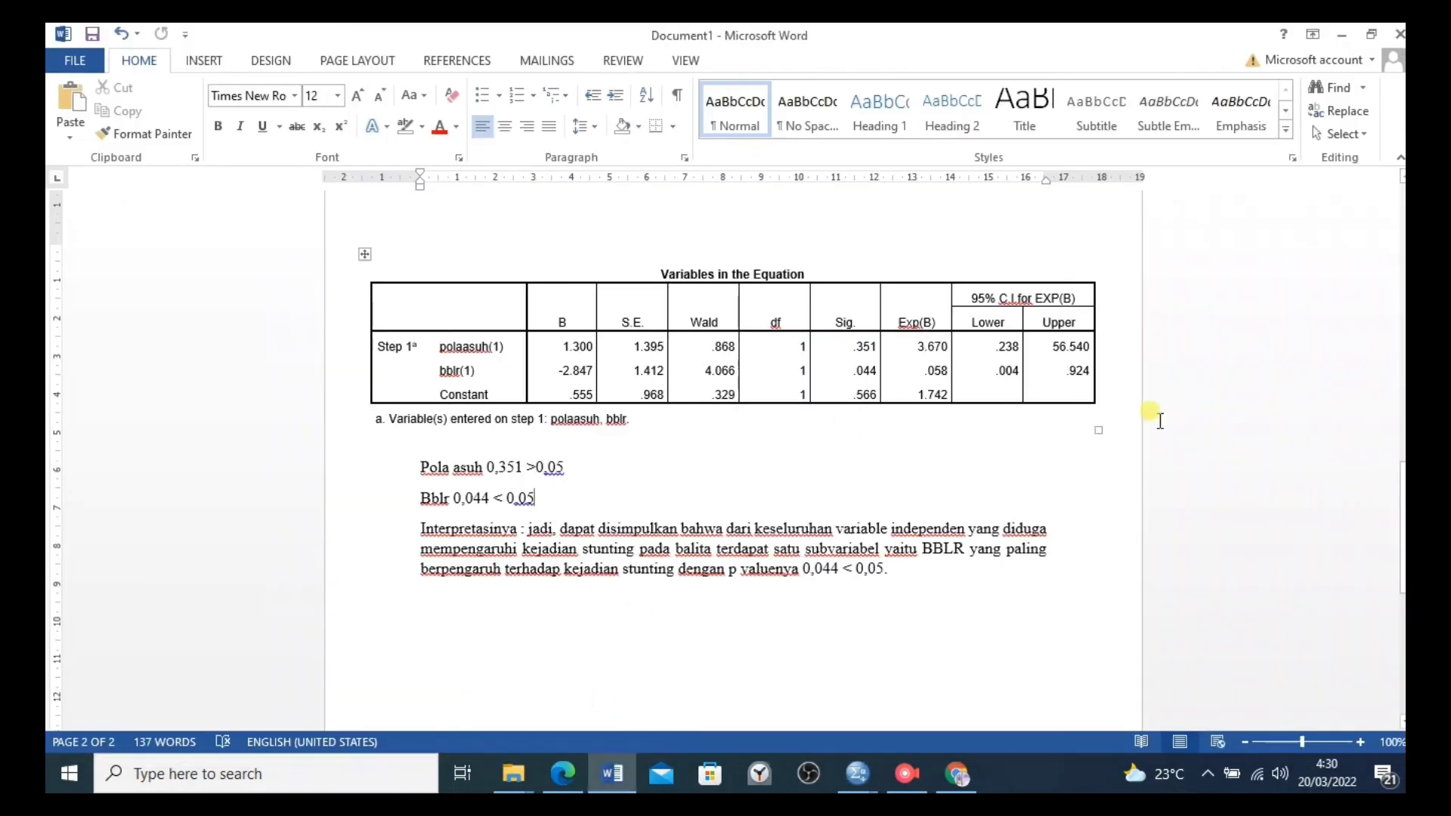
click(822, 444)
drag(841, 347, 874, 368)
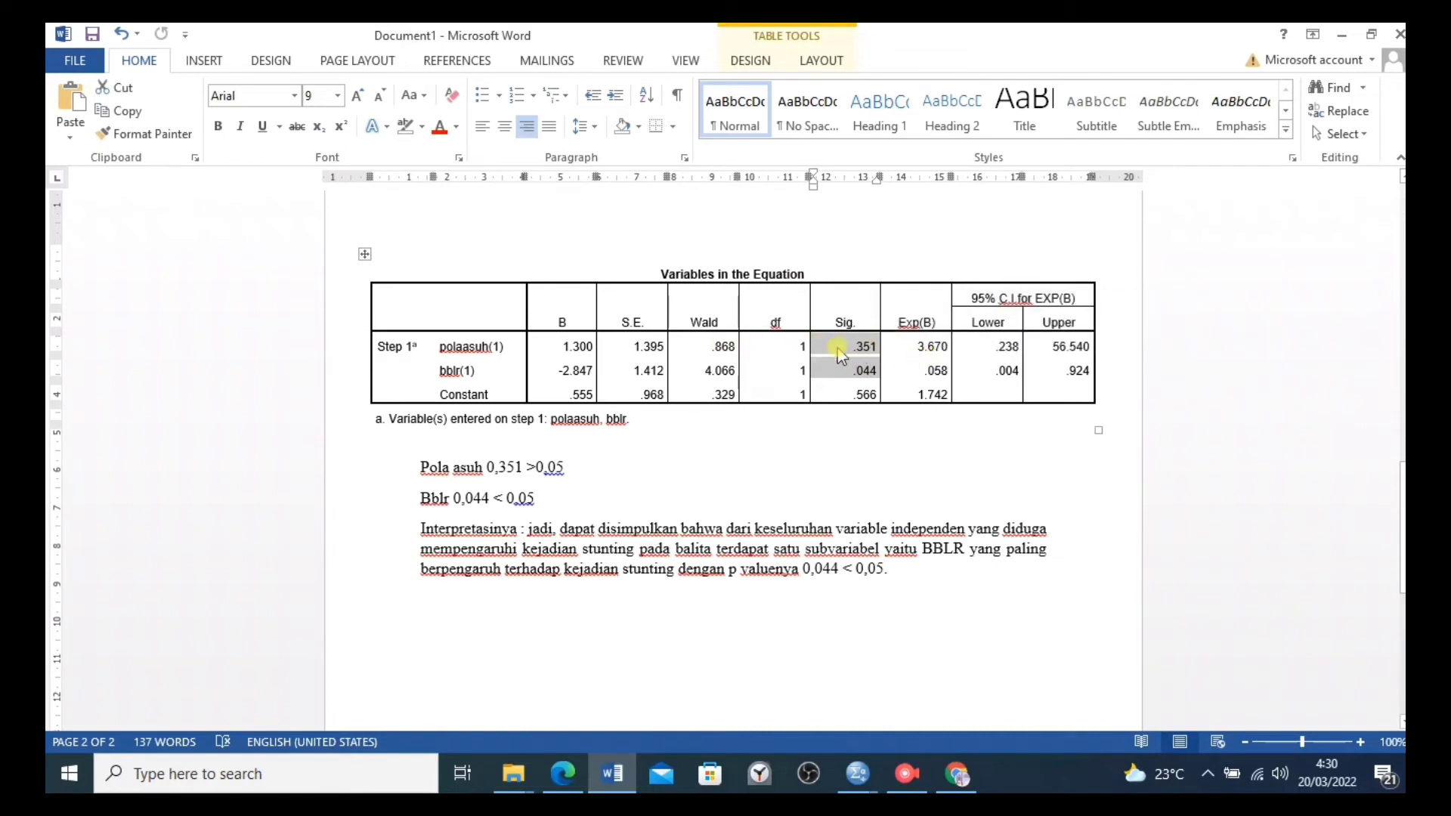
click(837, 348)
drag(821, 340, 918, 368)
click(421, 127)
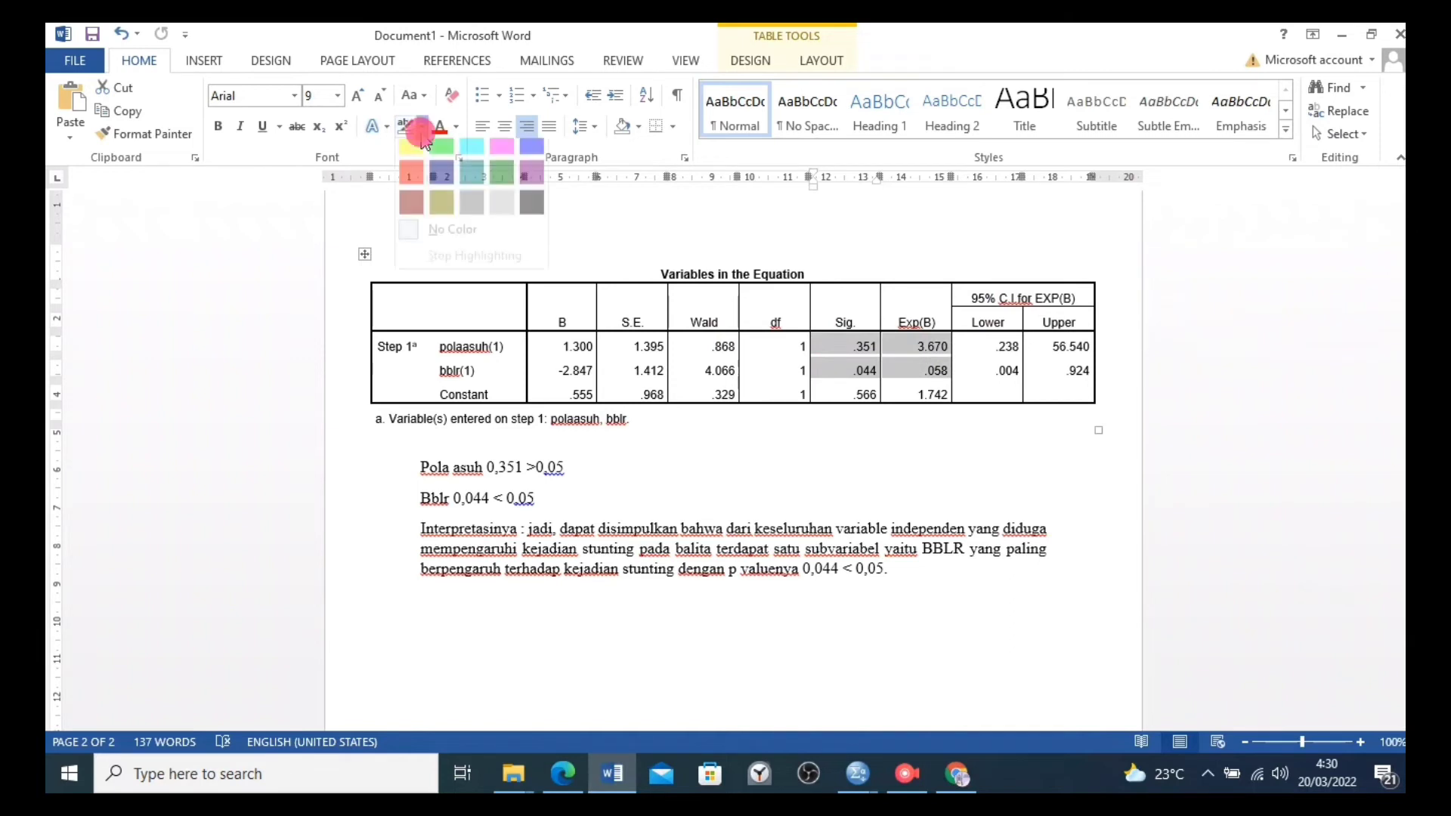
click(411, 148)
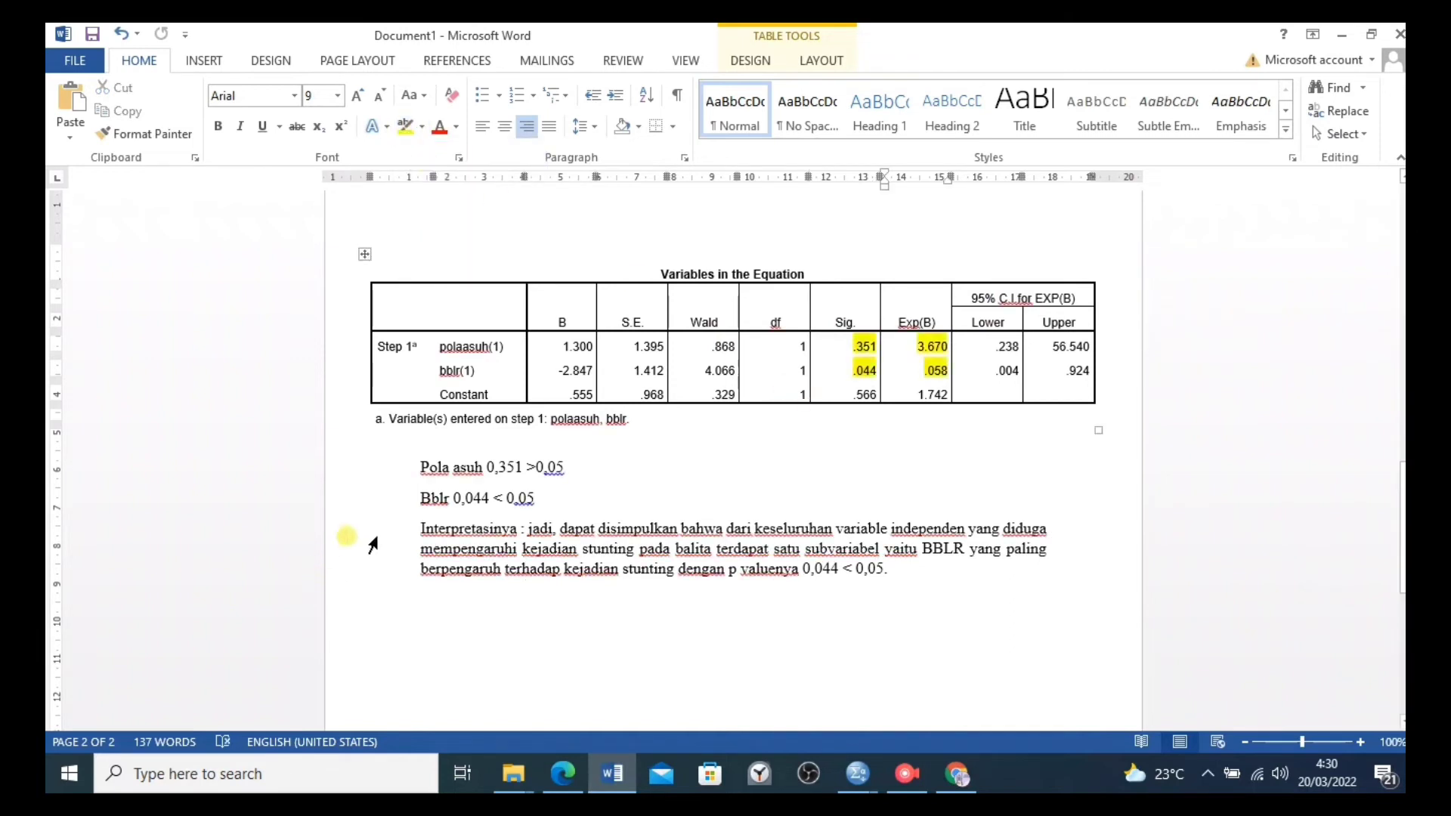
Review the lines below the table that compare the Pola asuh and Bblr significance values with 0,05
click(549, 477)
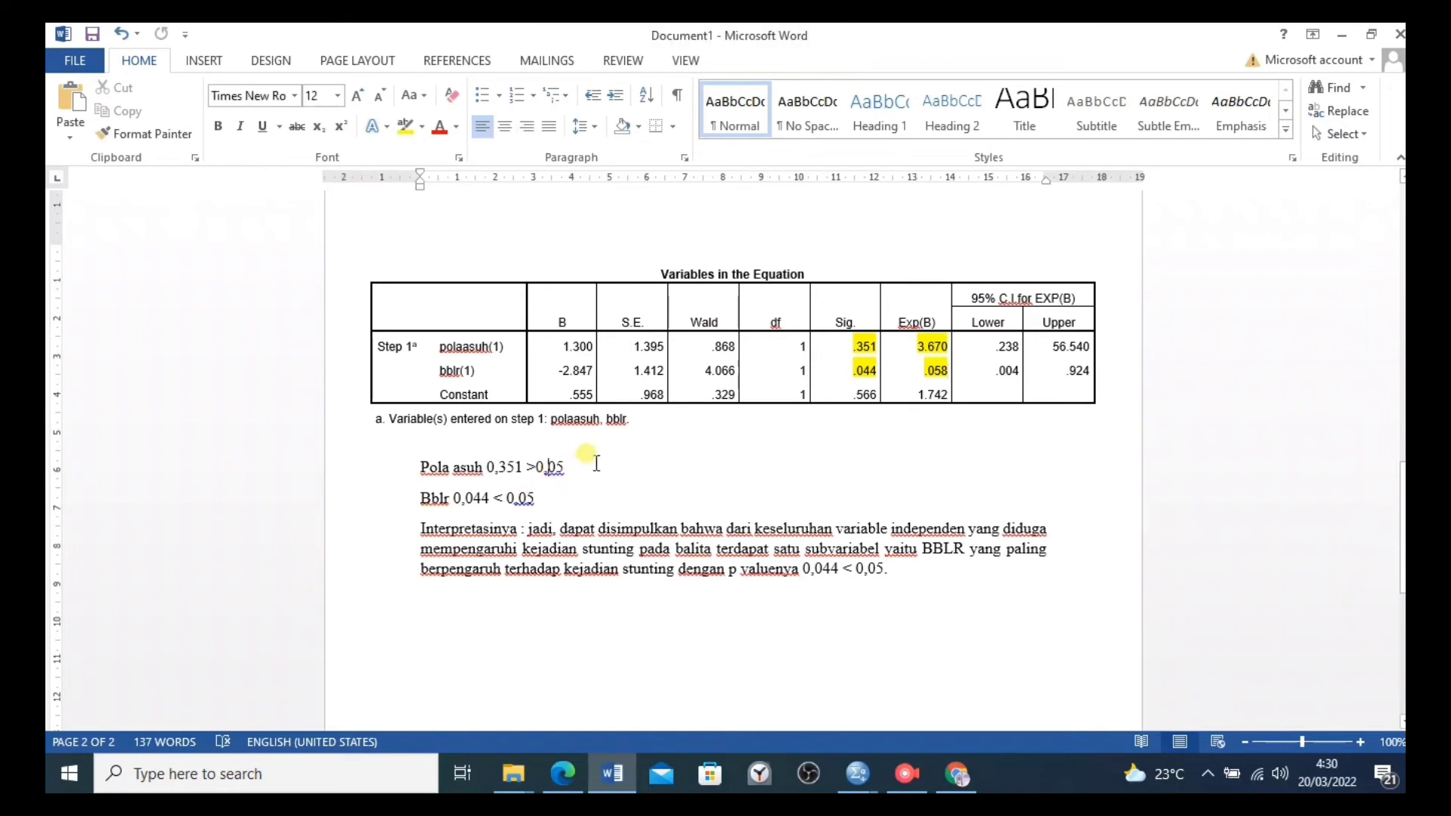
drag(412, 465, 593, 467)
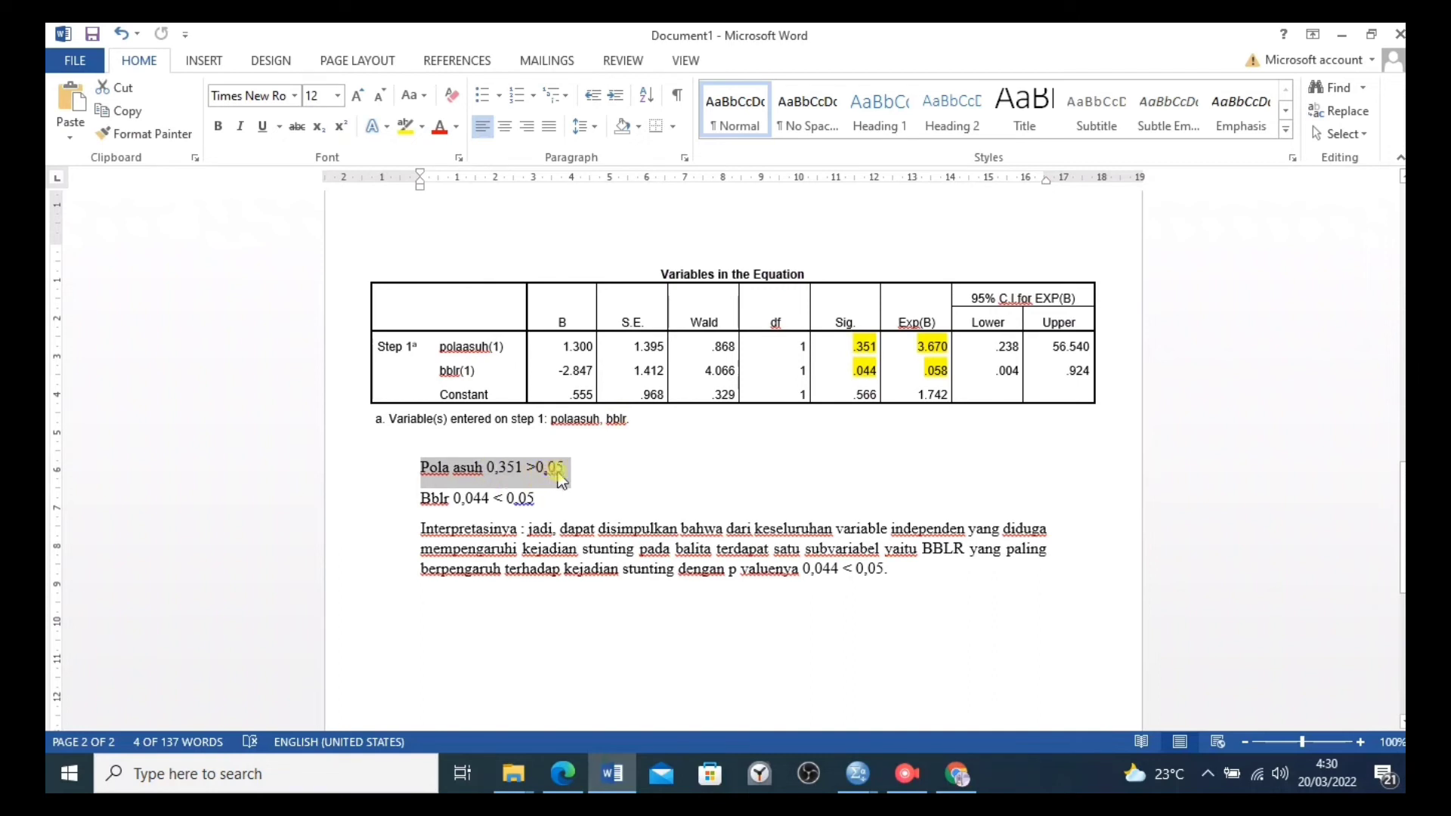
click(466, 497)
click(469, 501)
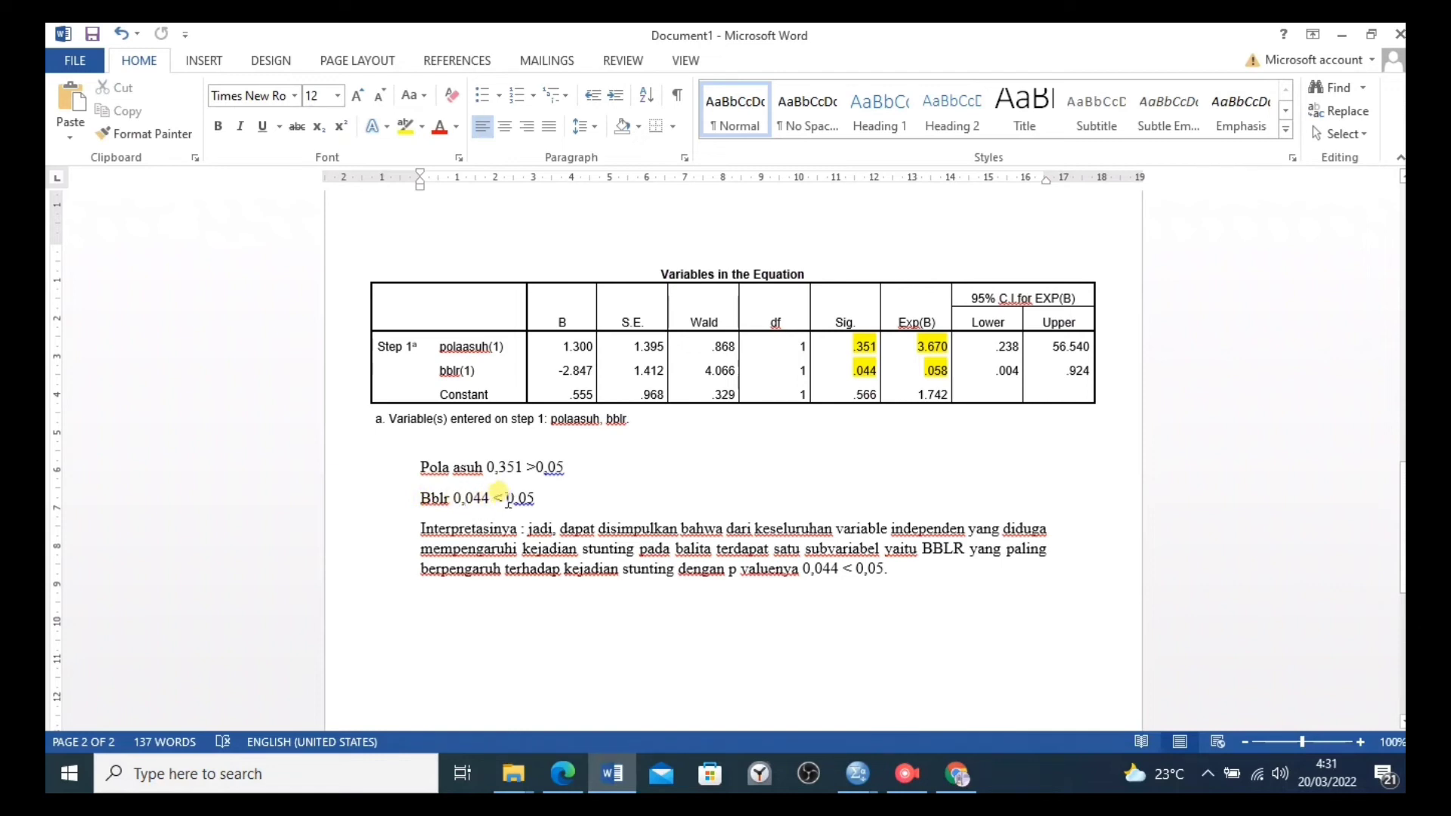
click(545, 499)
drag(421, 467, 532, 510)
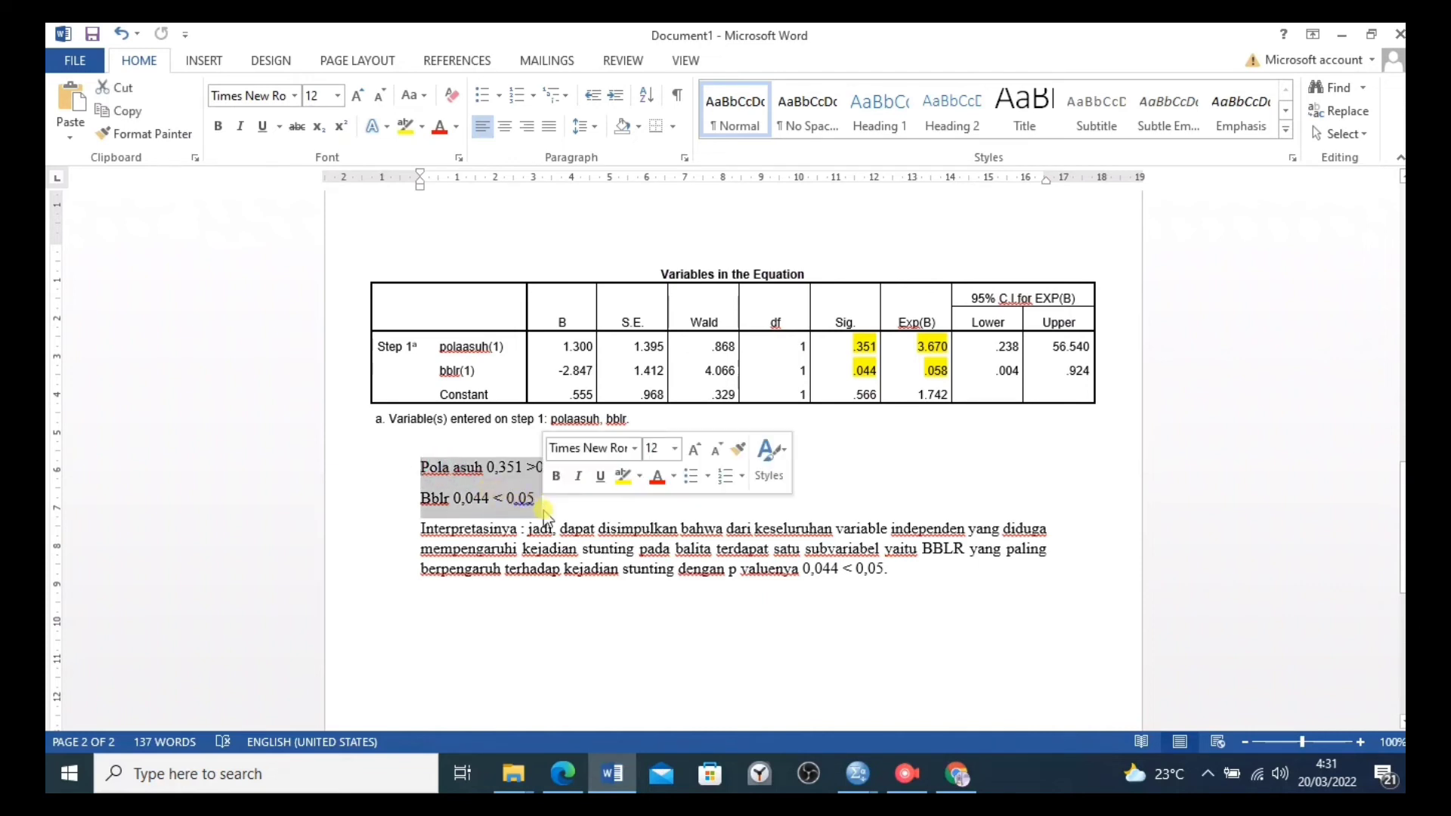
click(587, 514)
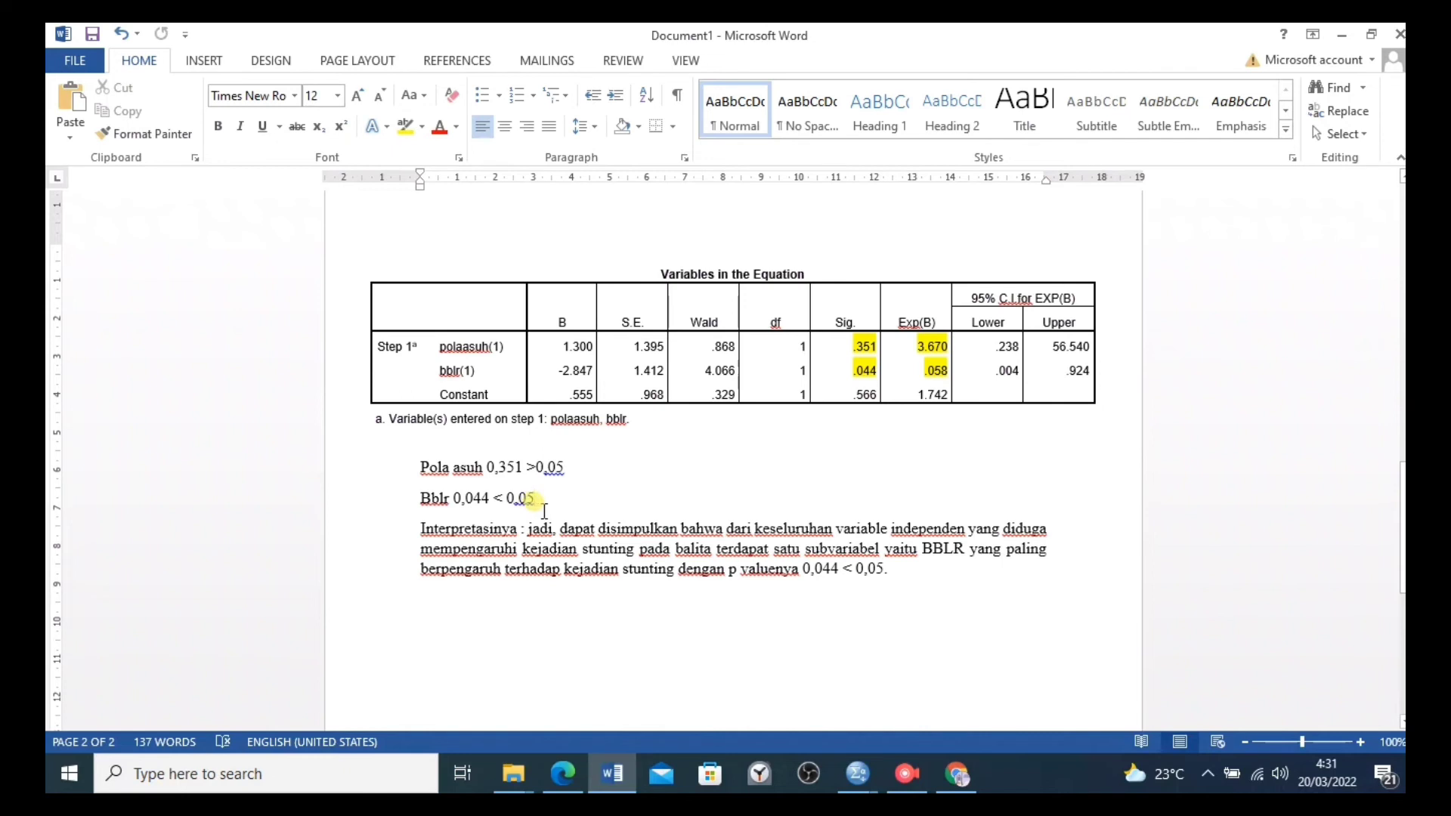
Review the Pola asuh line and the Interpretasinya paragraph that concludes which variable most influences stunting
click(418, 469)
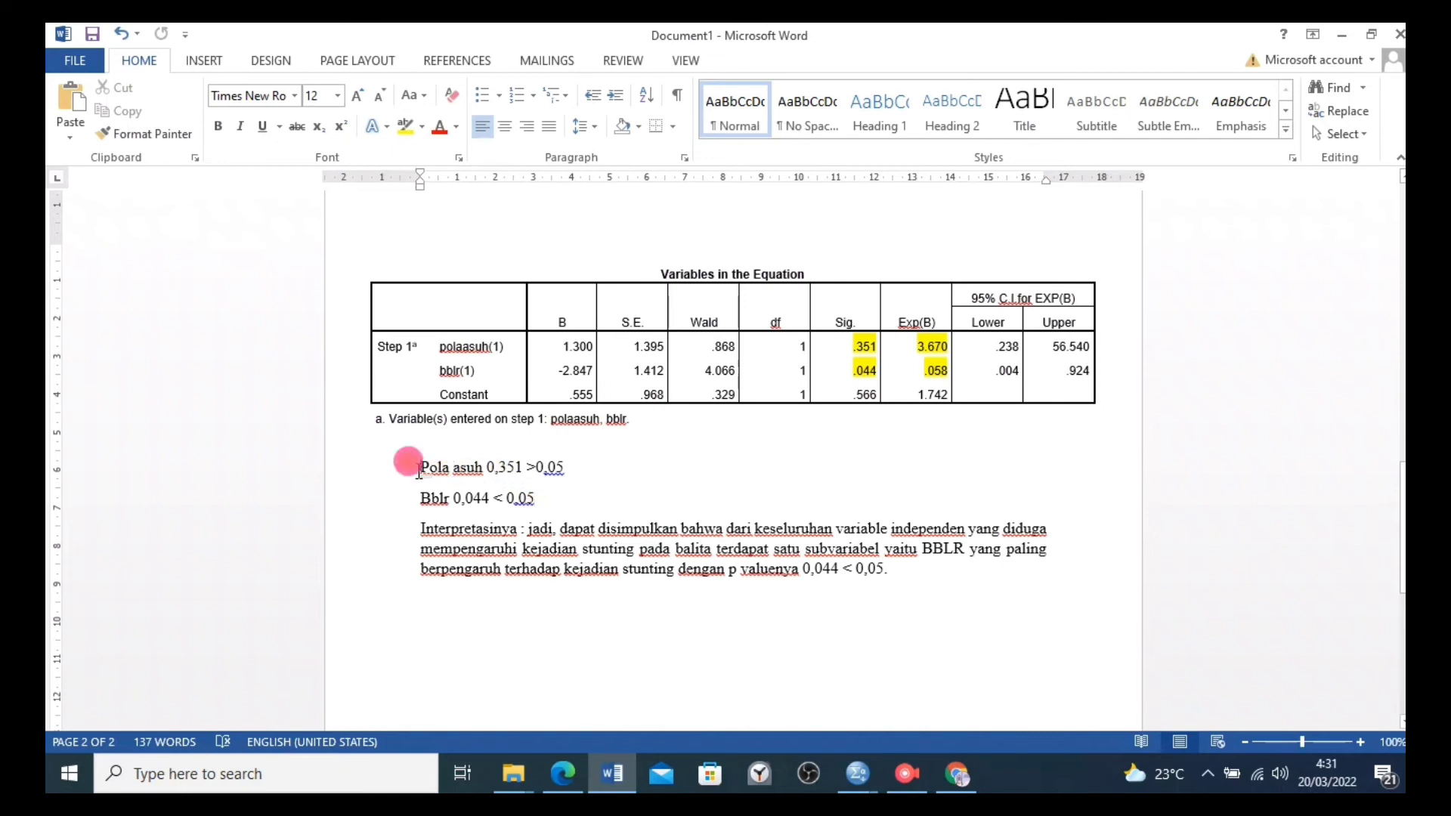
click(575, 468)
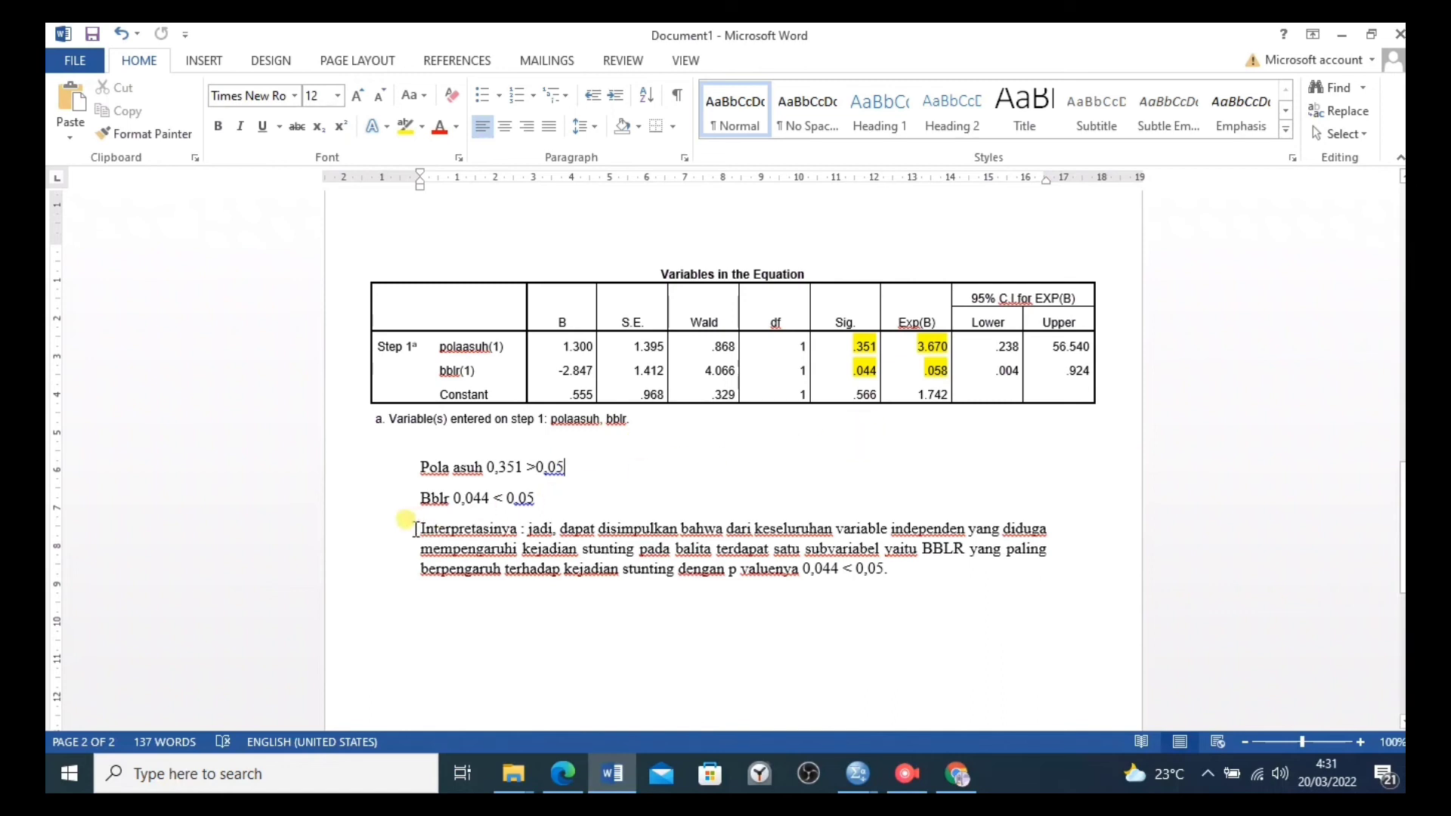
drag(411, 523, 925, 596)
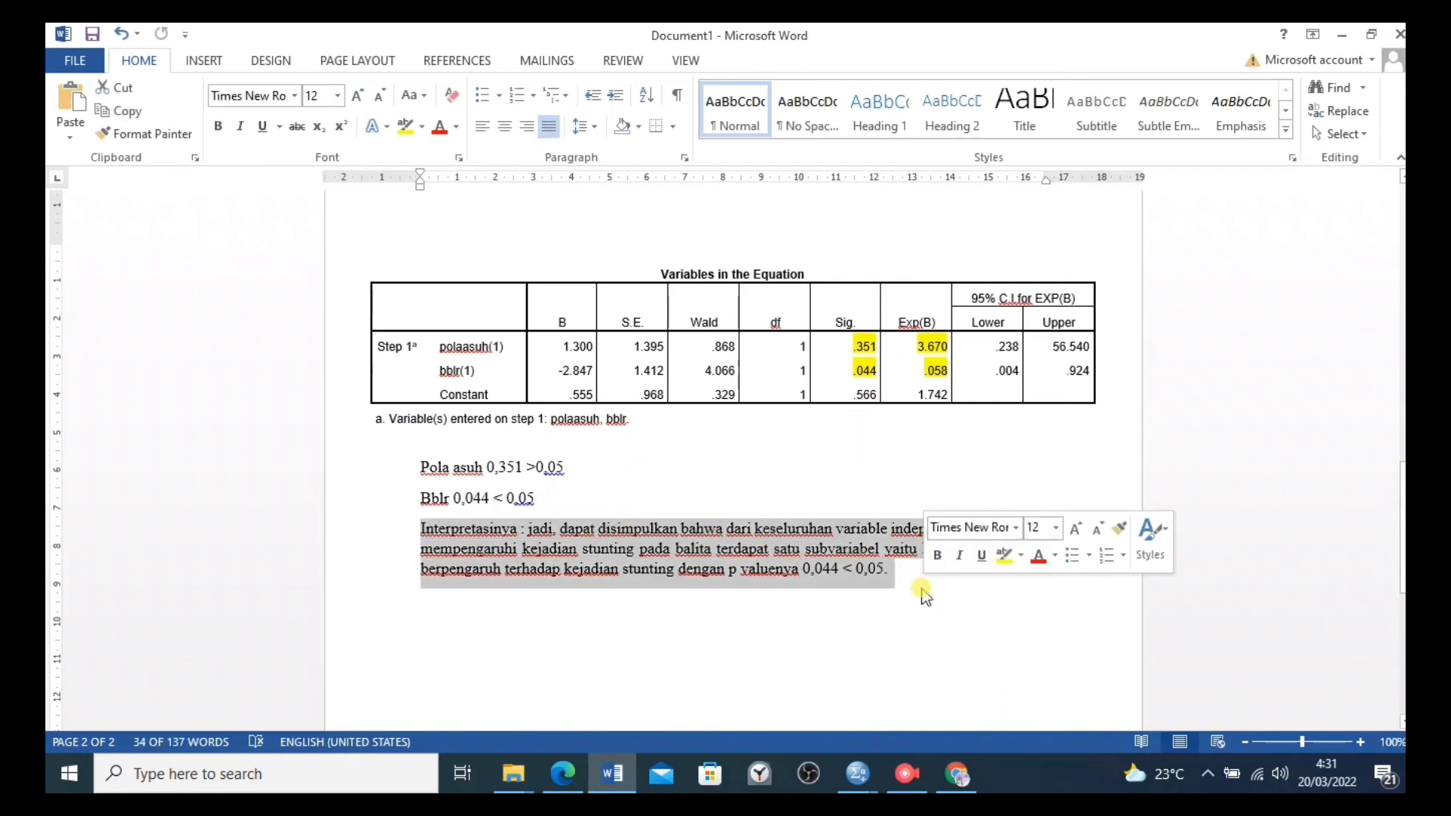
click(923, 589)
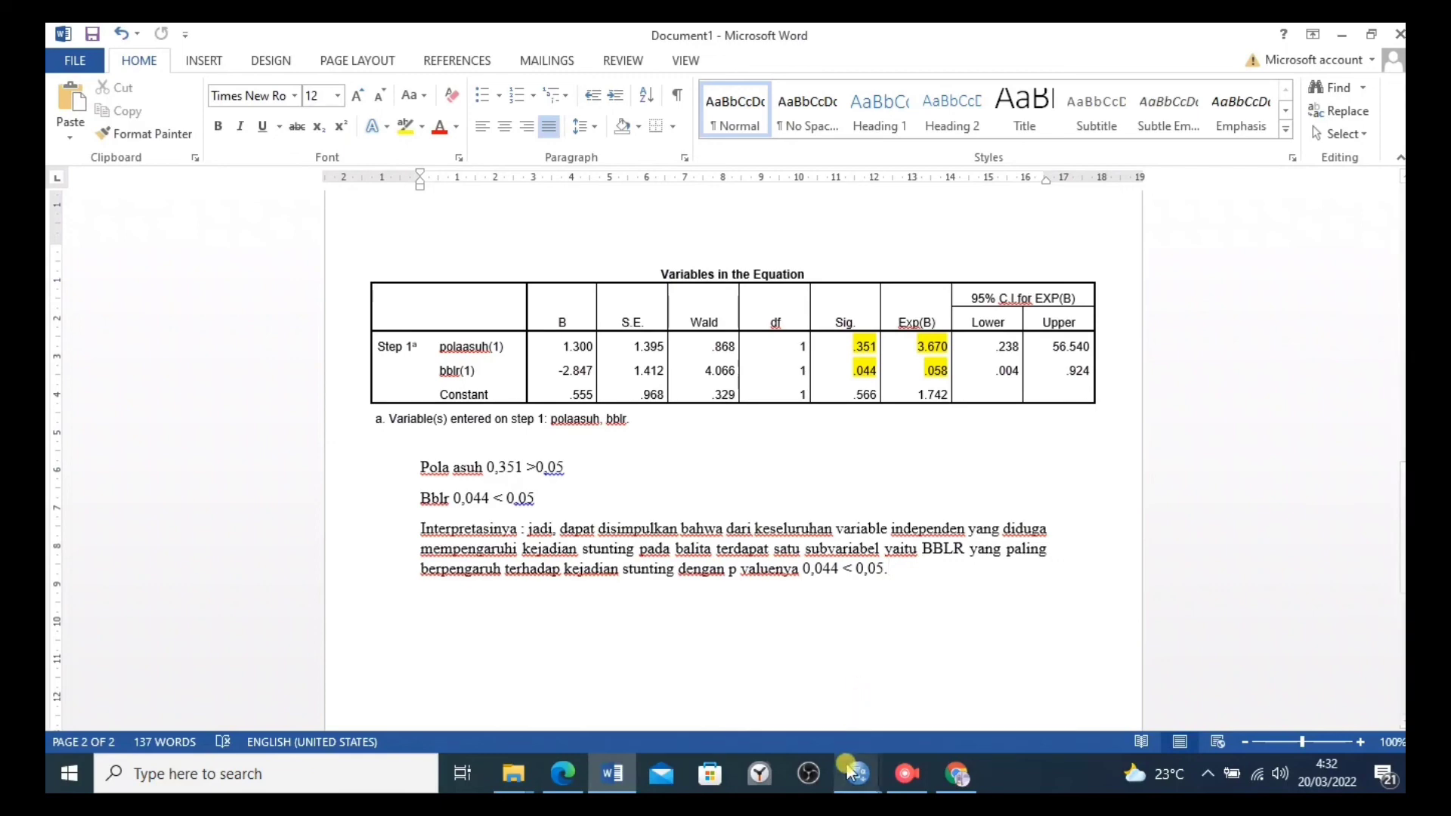
Switch to the SPSS Data Editor window showing the variable definitions of pola asuh.sav
mouse_move(857, 771)
mouse_move(789, 689)
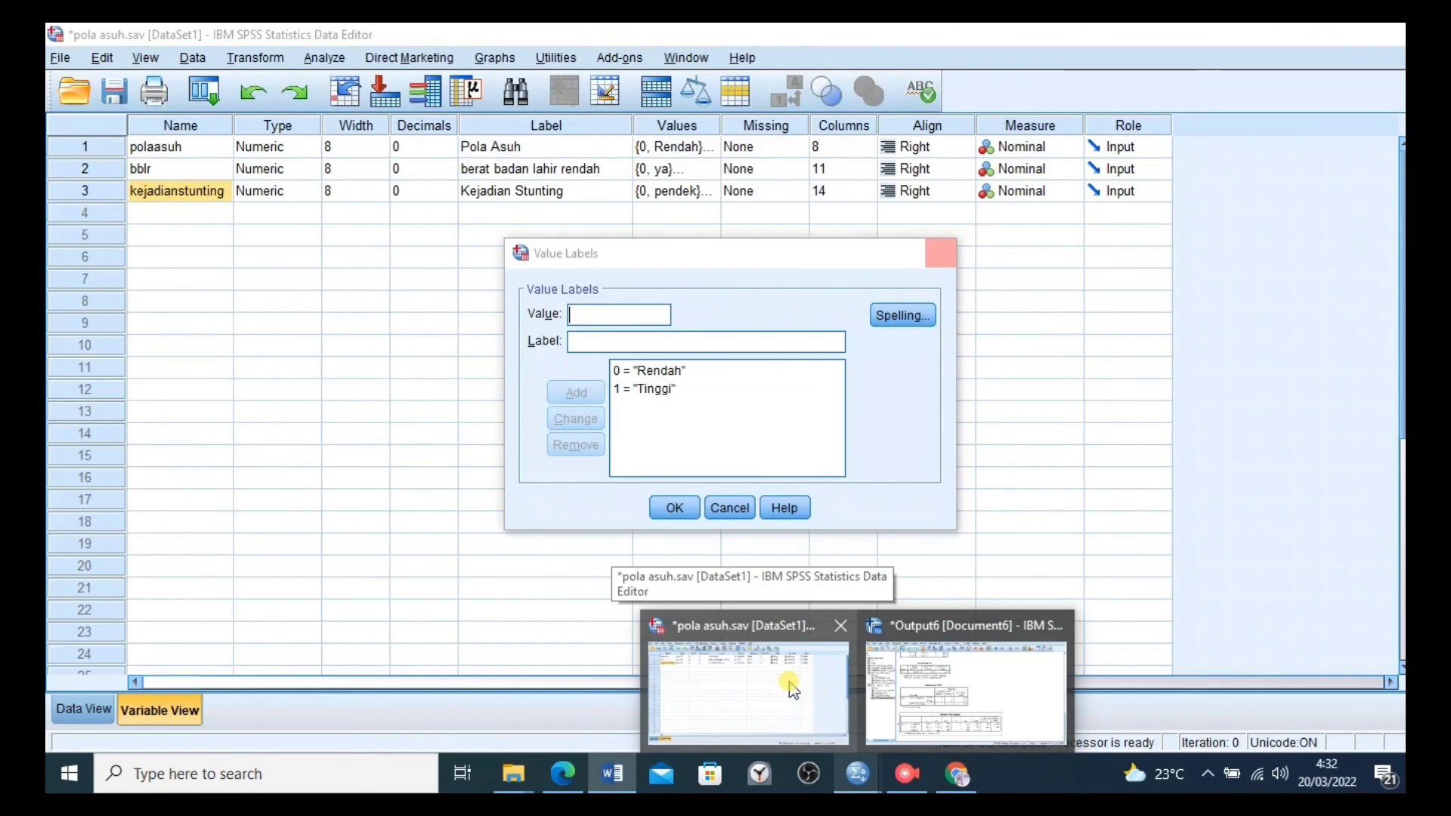
click(789, 688)
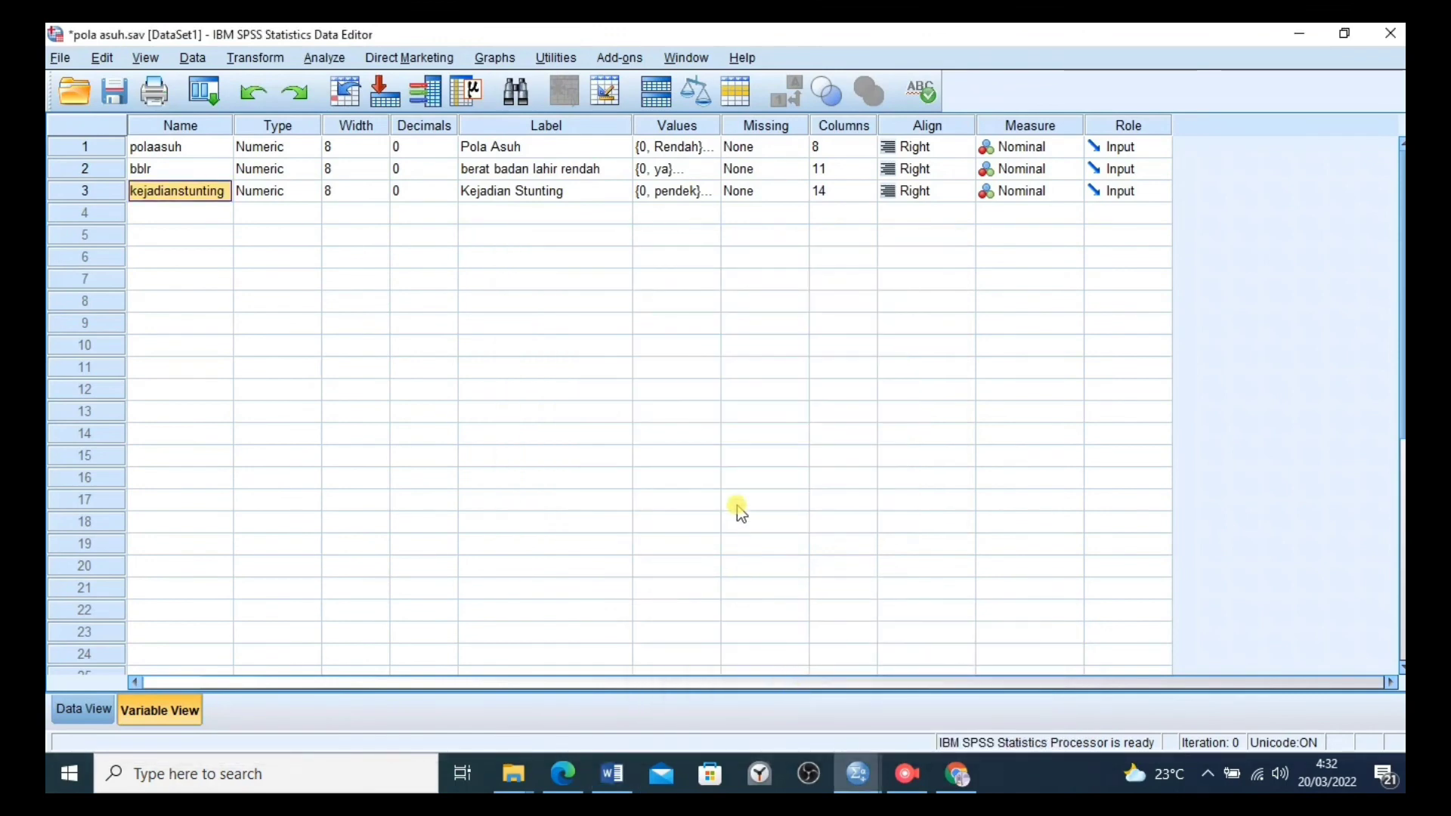